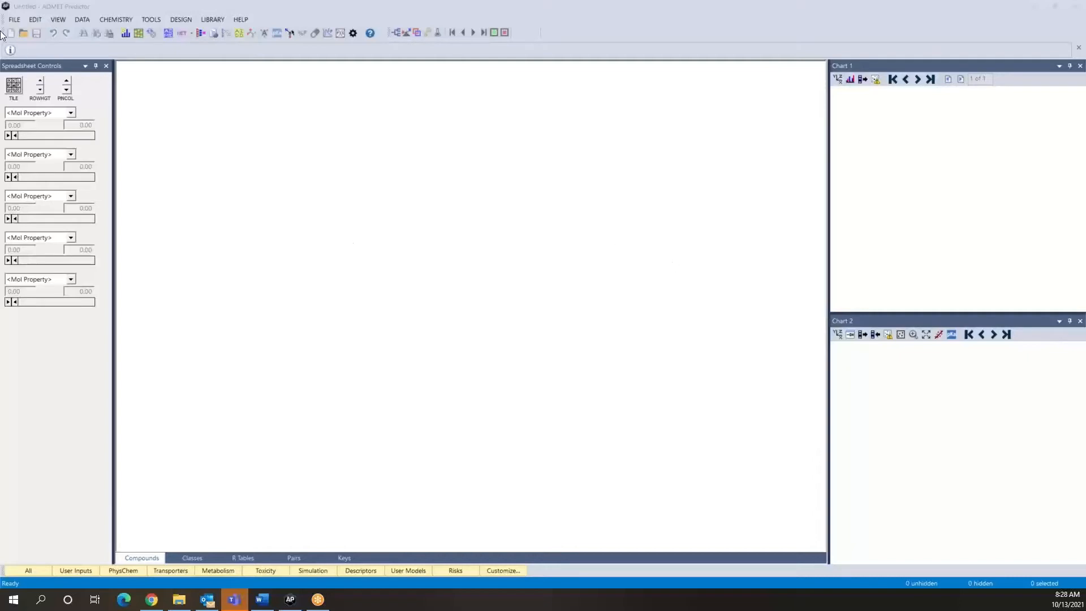
- Open Enamine_Discovery_2000.sdf, using the first line as the compound identifier and loading all compound attributes
left_click(16, 21)
left_click(28, 44)
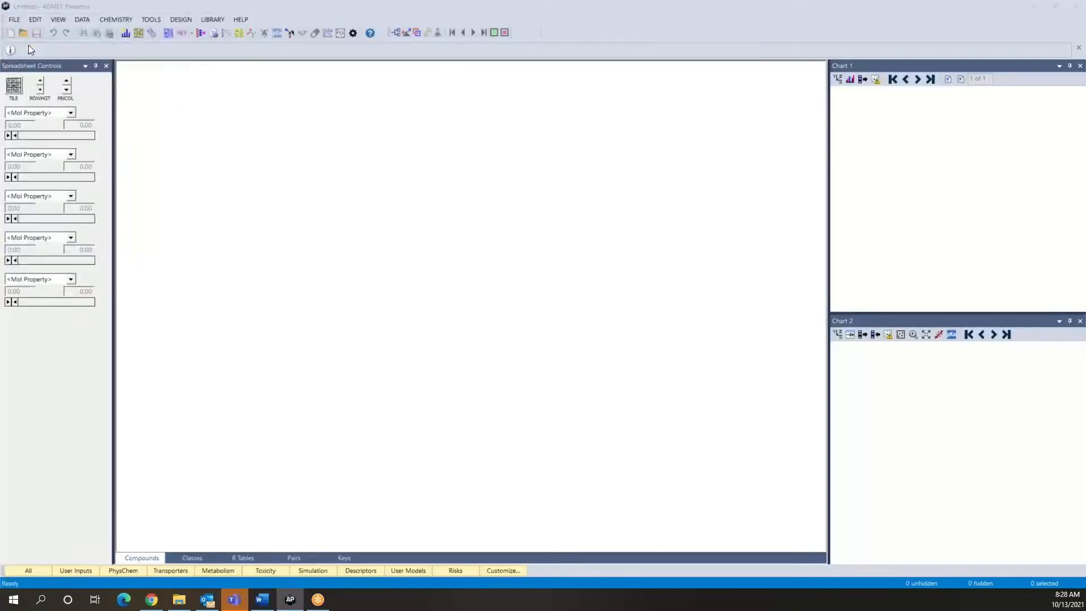
left_click(455, 226)
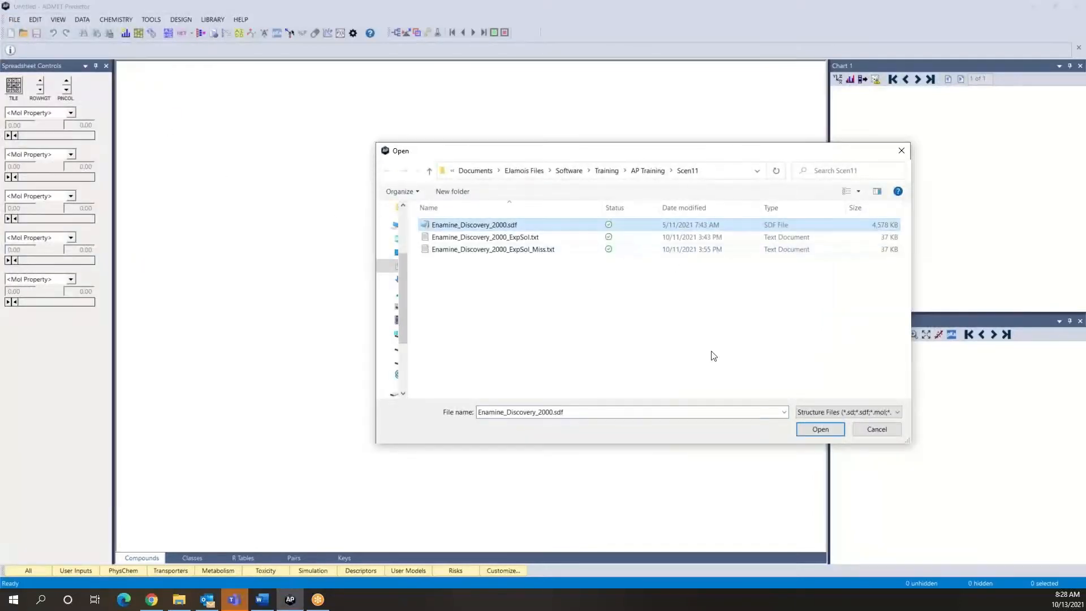
left_click(820, 429)
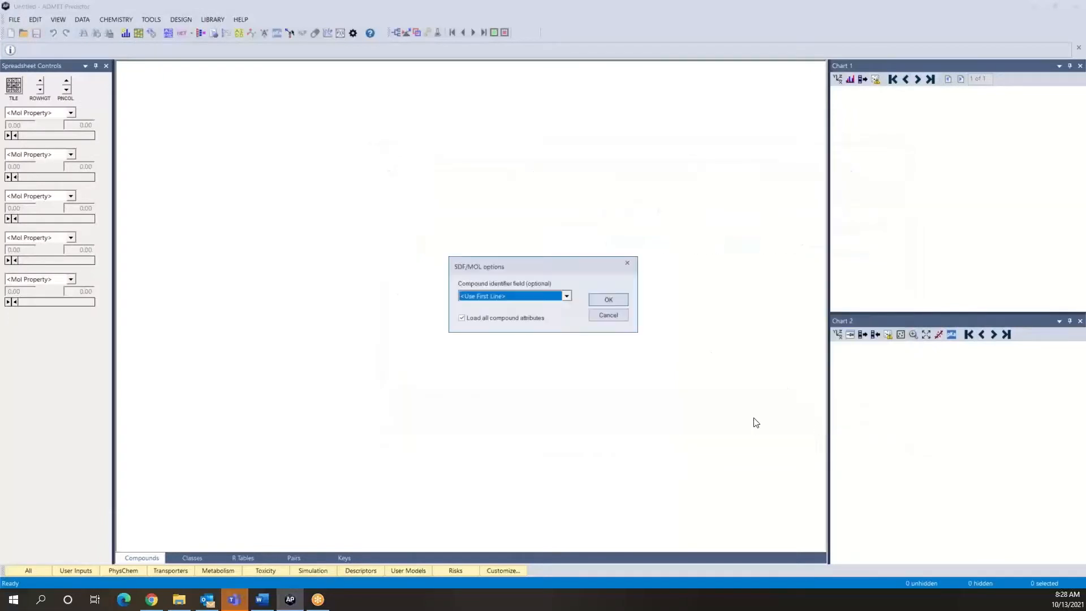
left_click(613, 301)
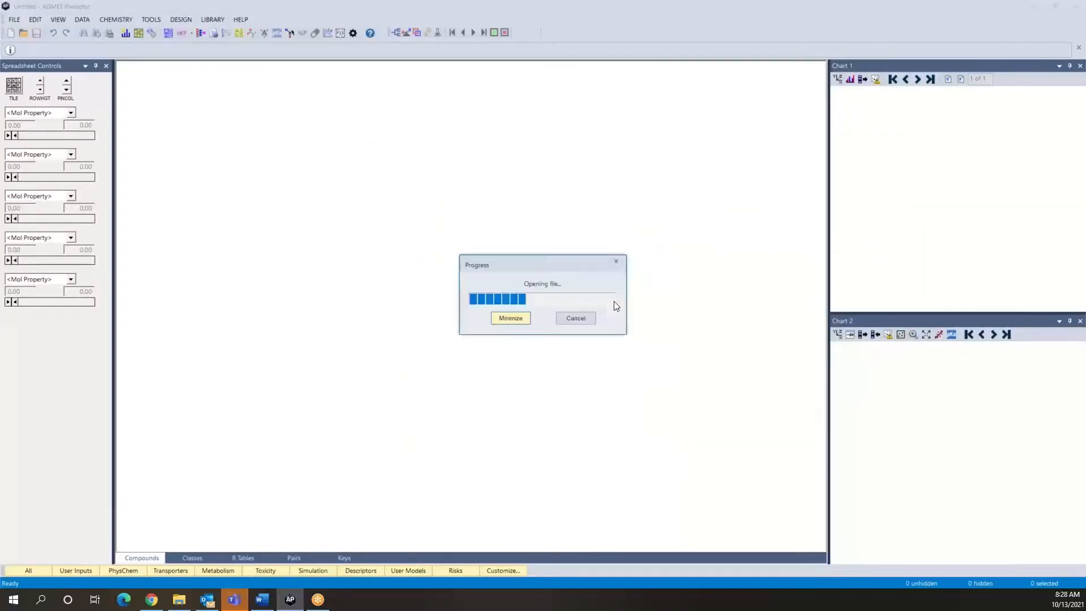
- Calculate the ADMET properties of the loaded compounds at pH 7.4
left_click(82, 19)
left_click(94, 34)
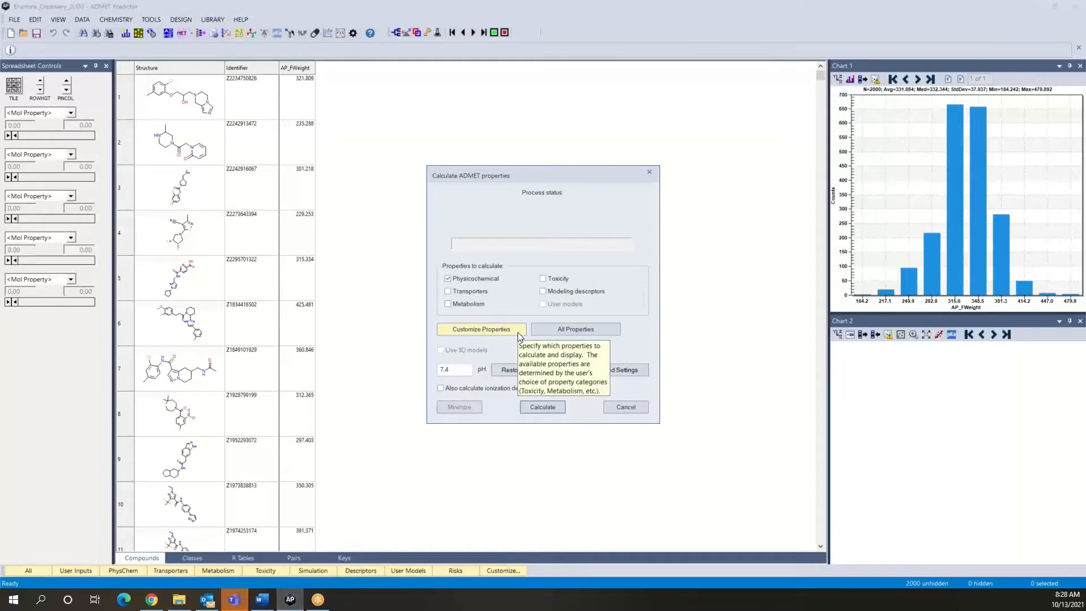
left_click(544, 407)
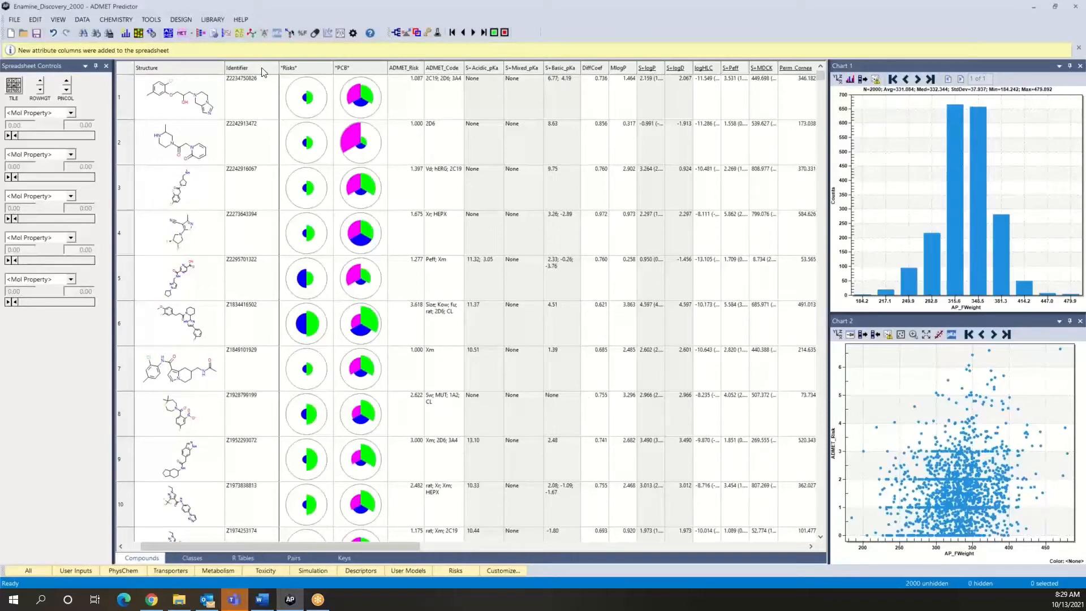
left_click(152, 22)
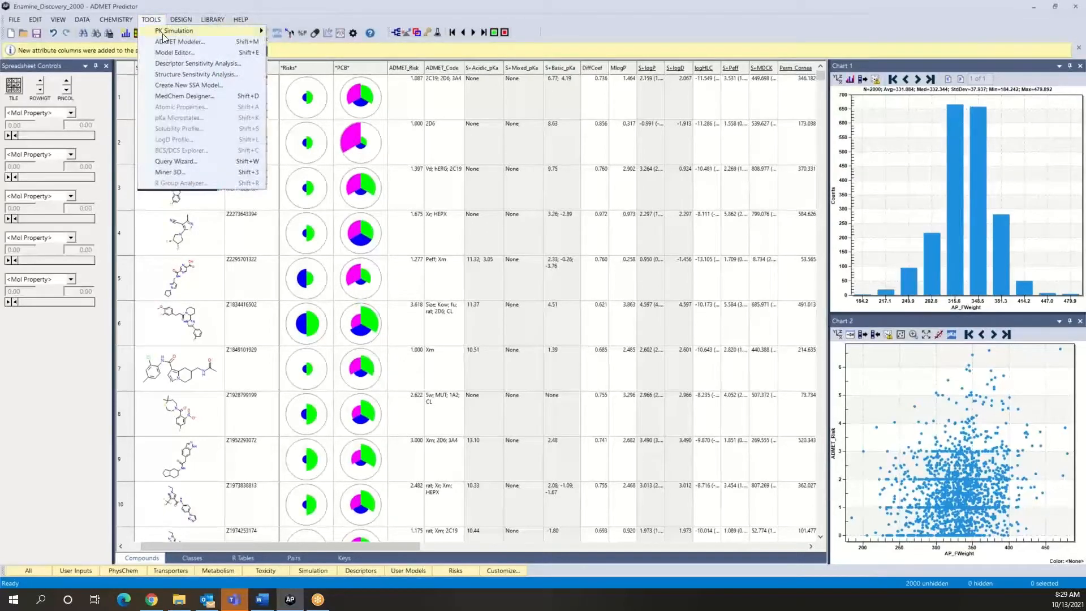
mouse_move(167, 33)
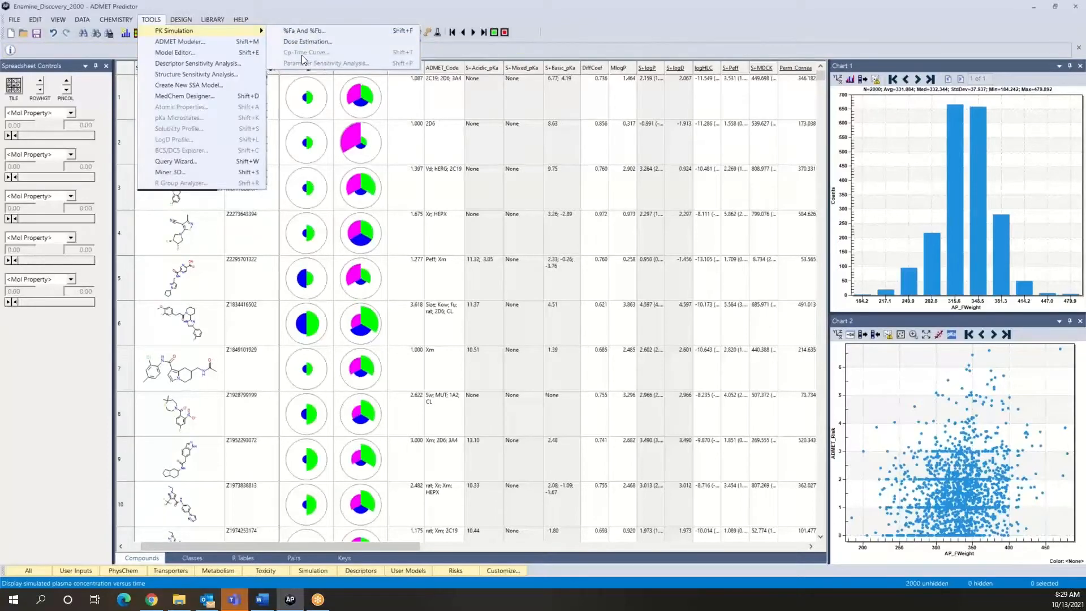
left_click(297, 14)
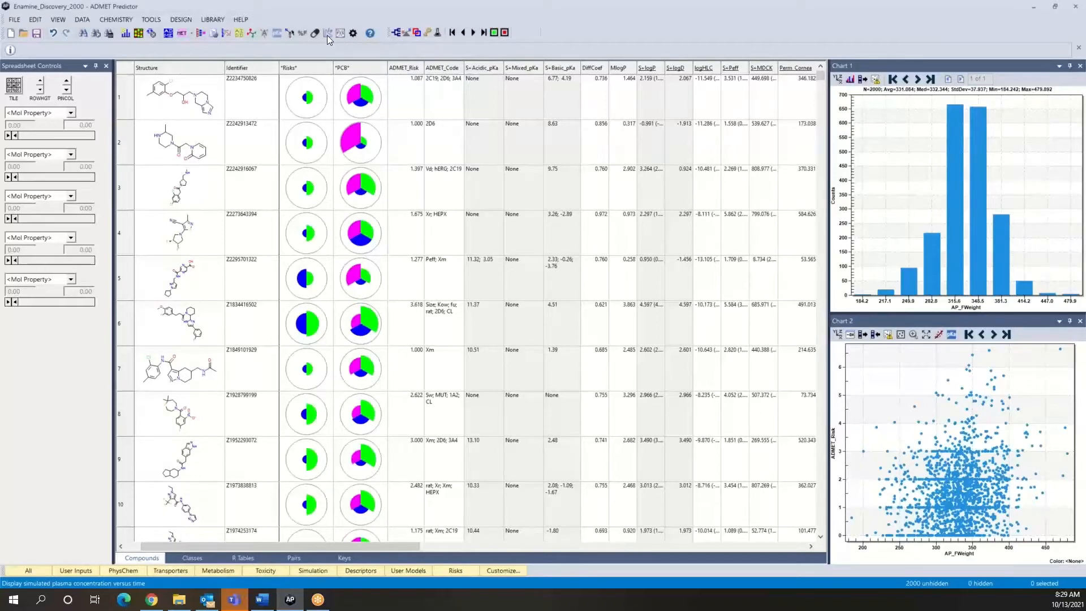
- Simulate human Cp-time curves for the compounds in rows 4 to 6 with a 10 mg IR tablet dose
left_click(187, 247)
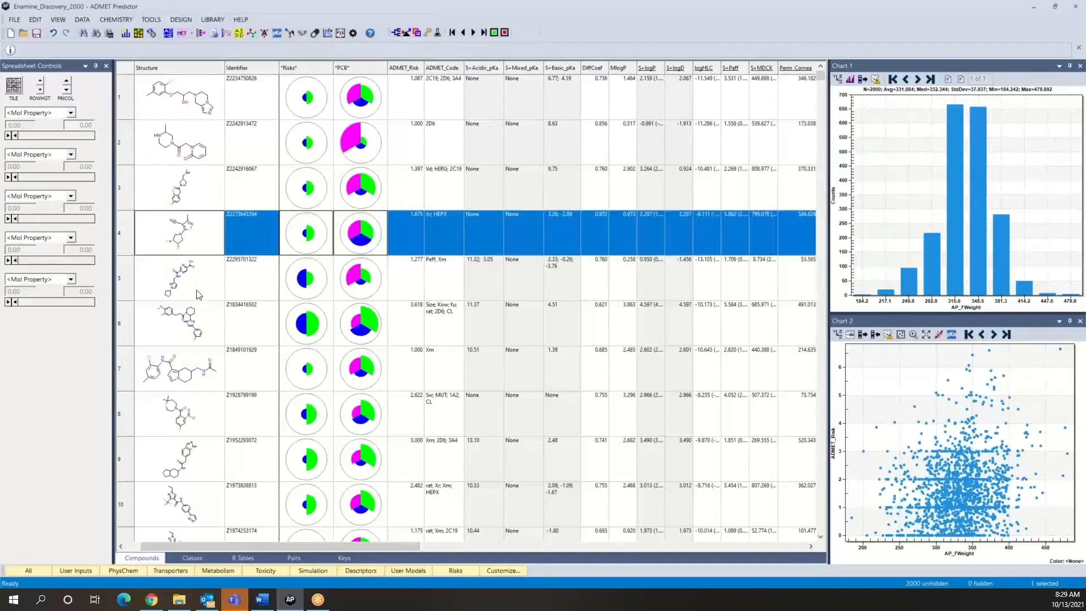
left_click(197, 327, "shift")
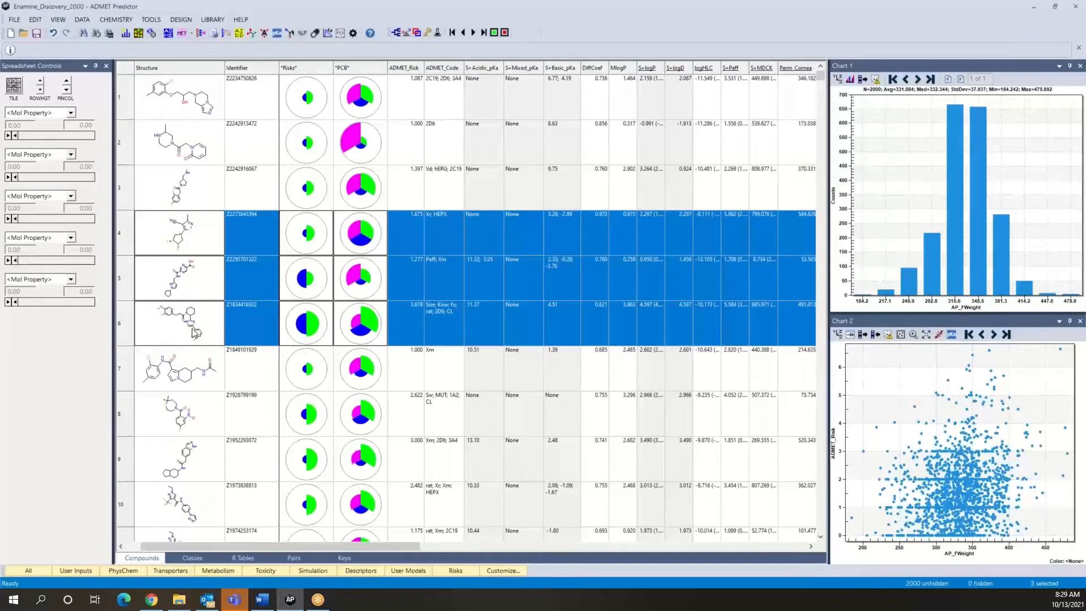
left_click(329, 35)
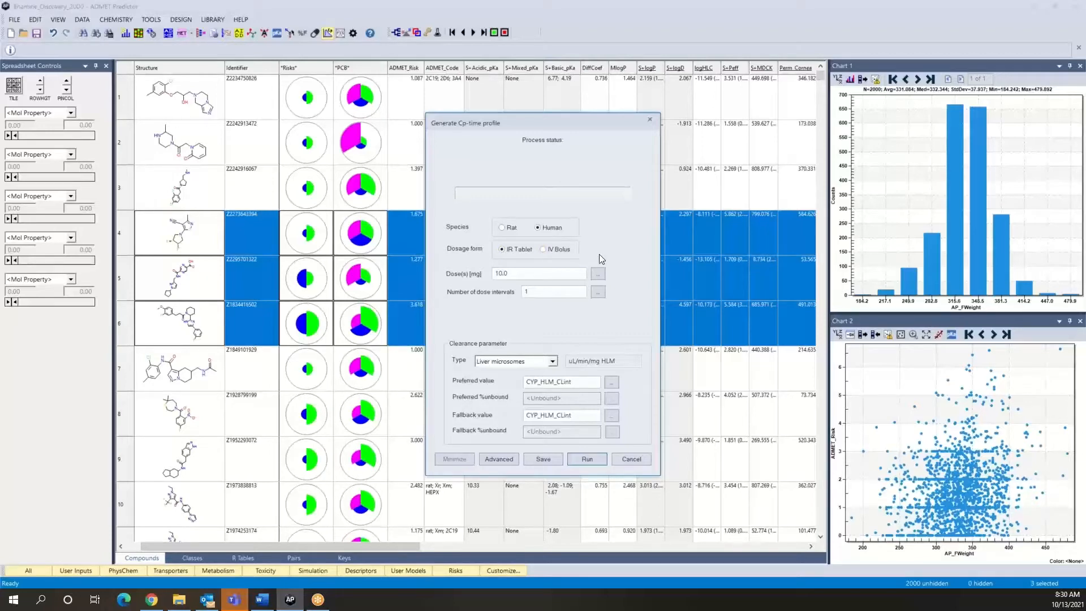
left_click(548, 277)
key("BackSpace")
key("BackSpace")
key("BackSpace")
type(":100")
key("BackSpace")
key("BackSpace")
key("BackSpace")
key("BackSpace")
key("BackSpace")
type("10")
left_click(595, 460)
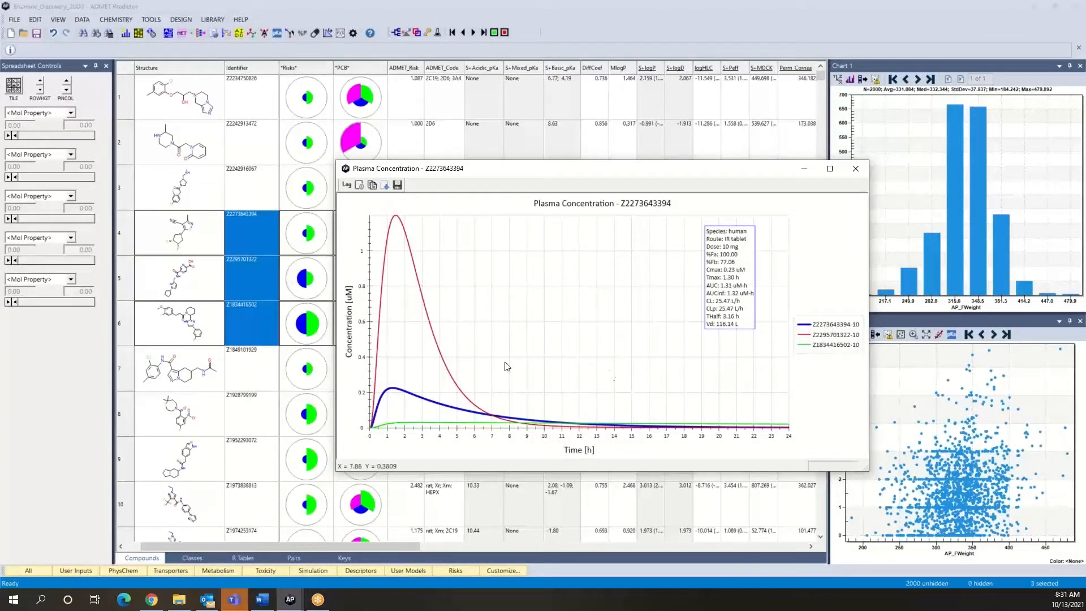
left_click(828, 340)
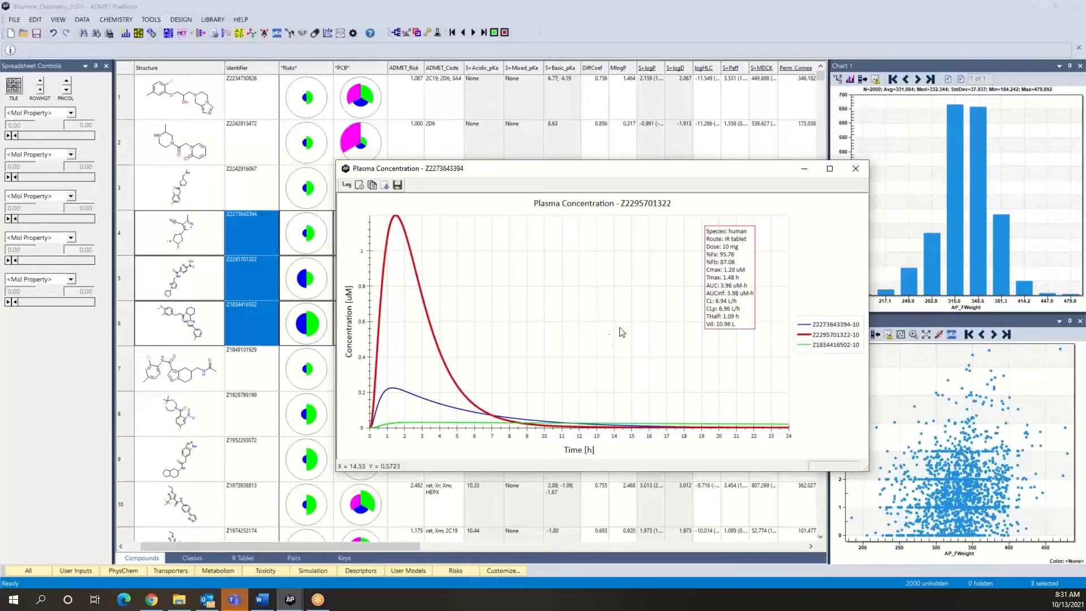
left_click(823, 346)
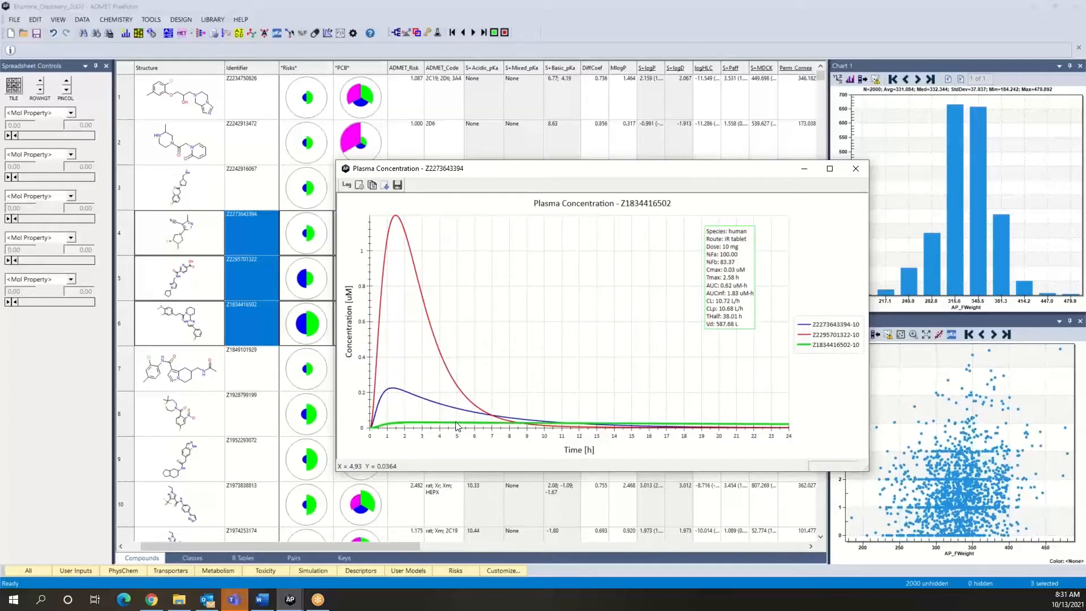
left_click(834, 325)
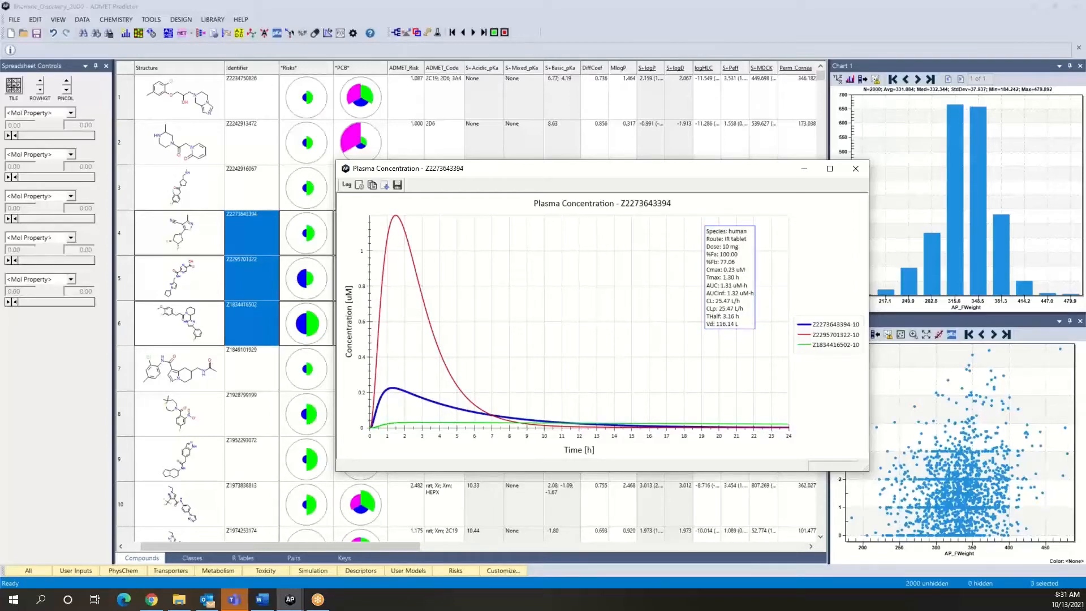
- Simulate the Cp-time curve of the compound in row 3 at 10 mg with 5 dose intervals
left_click(188, 196)
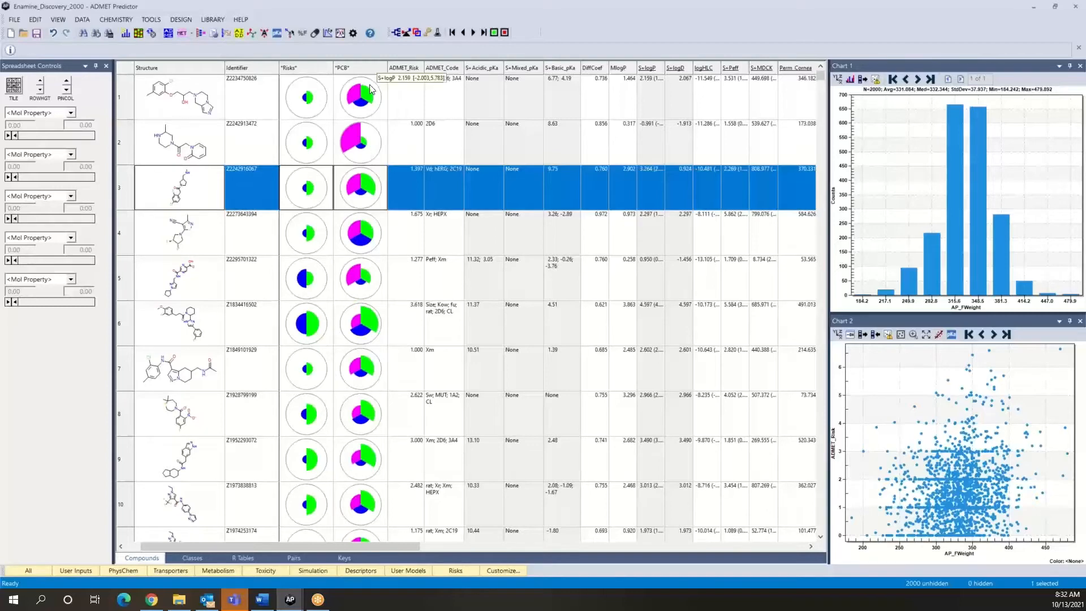
left_click(333, 34)
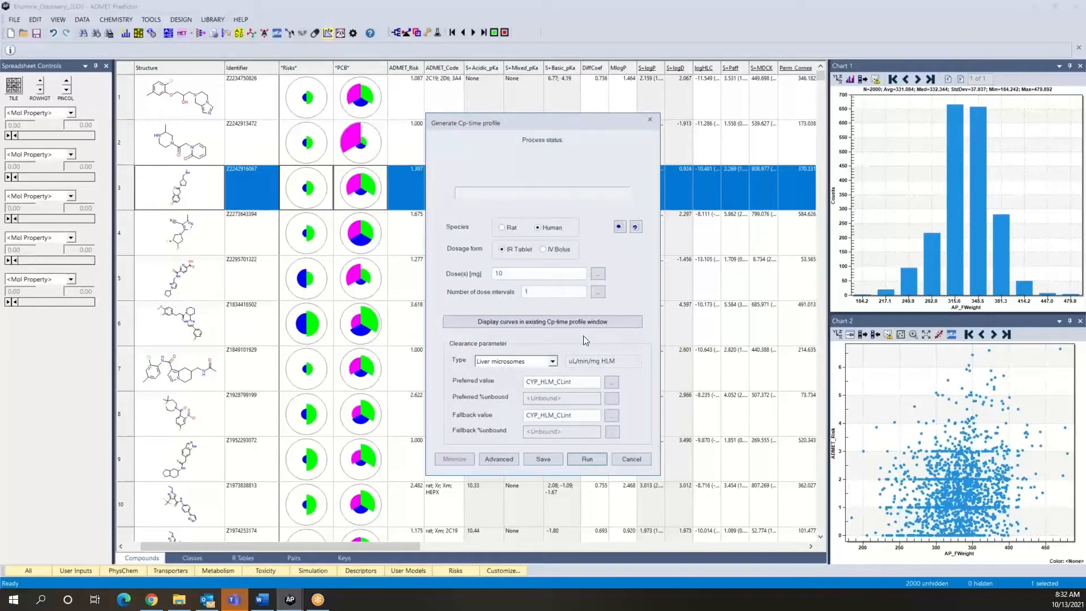
left_click(553, 292)
key("BackSpace")
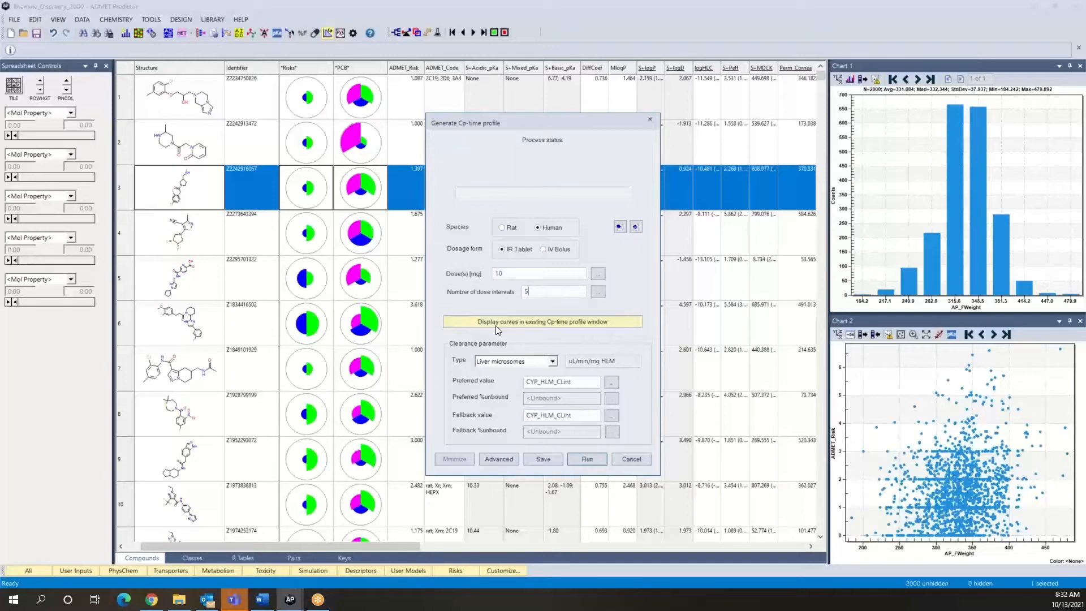
left_click(585, 459)
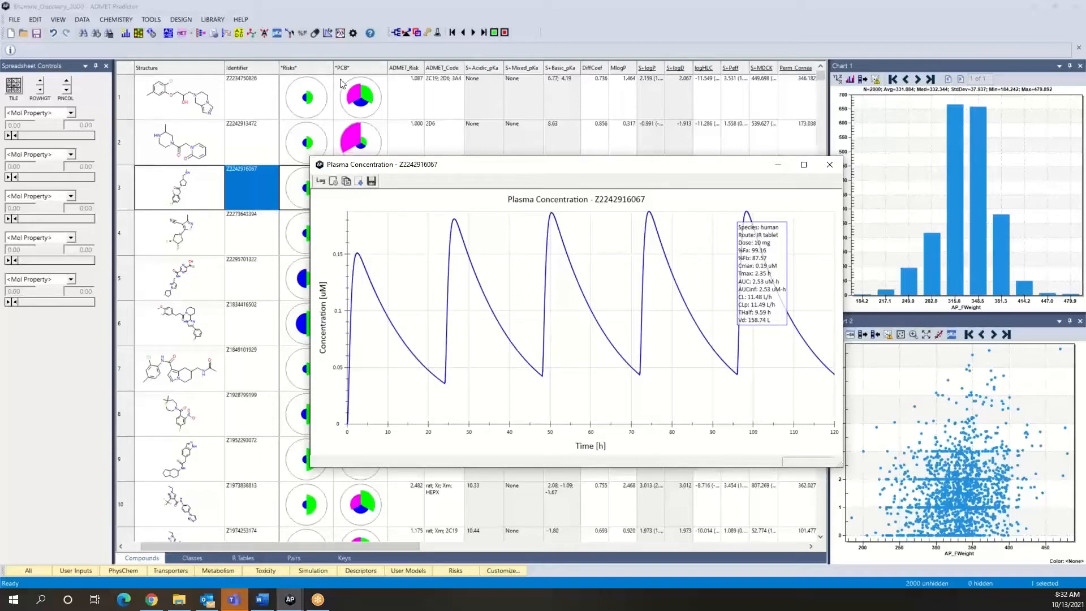
left_click(329, 36)
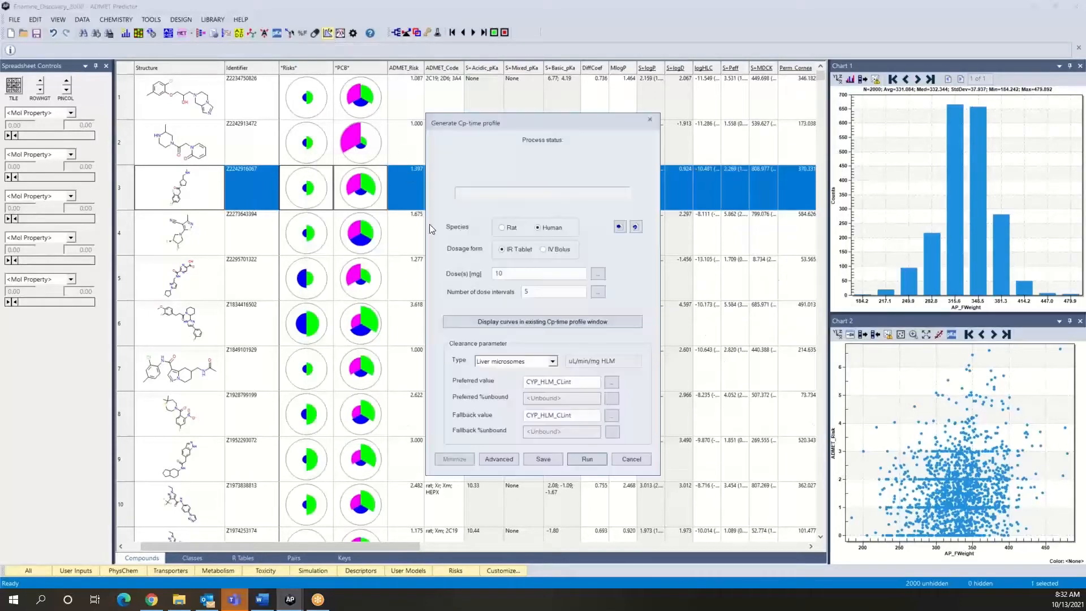
left_click_drag(541, 121, 509, 142)
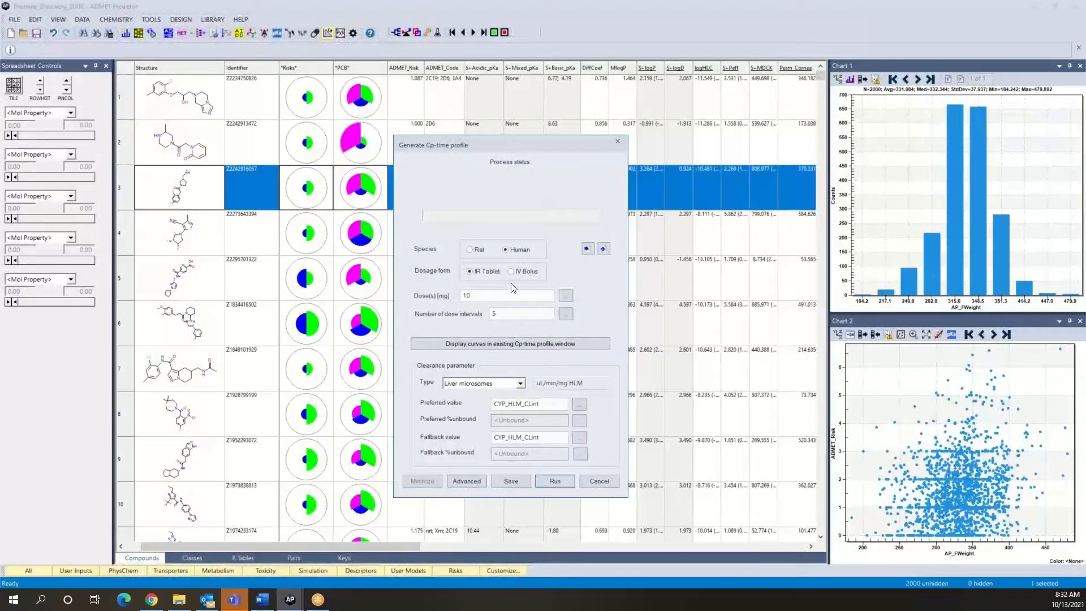
left_click(488, 345)
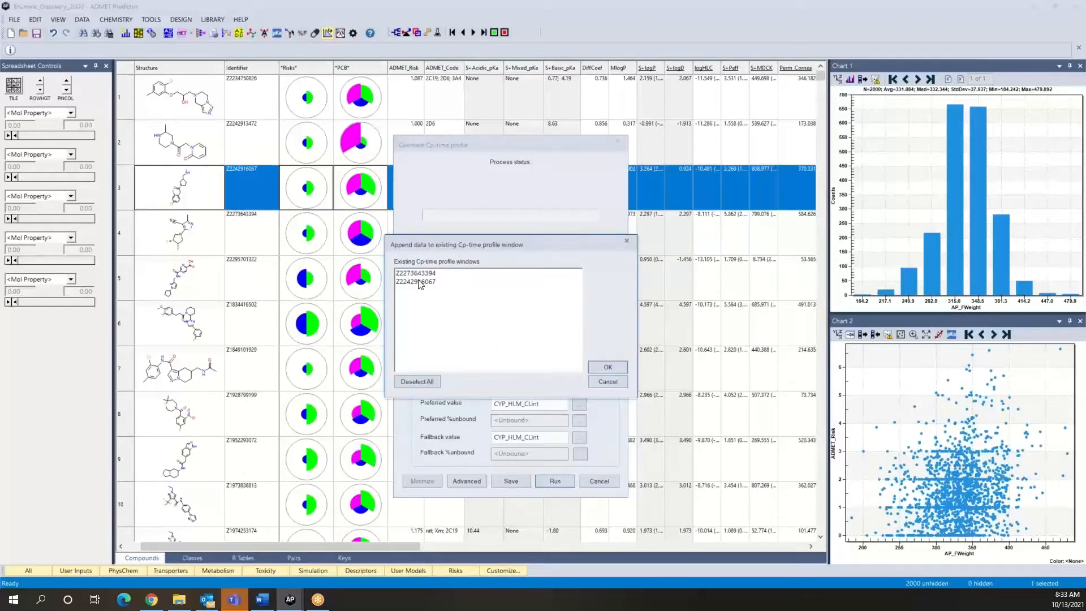
left_click(419, 284)
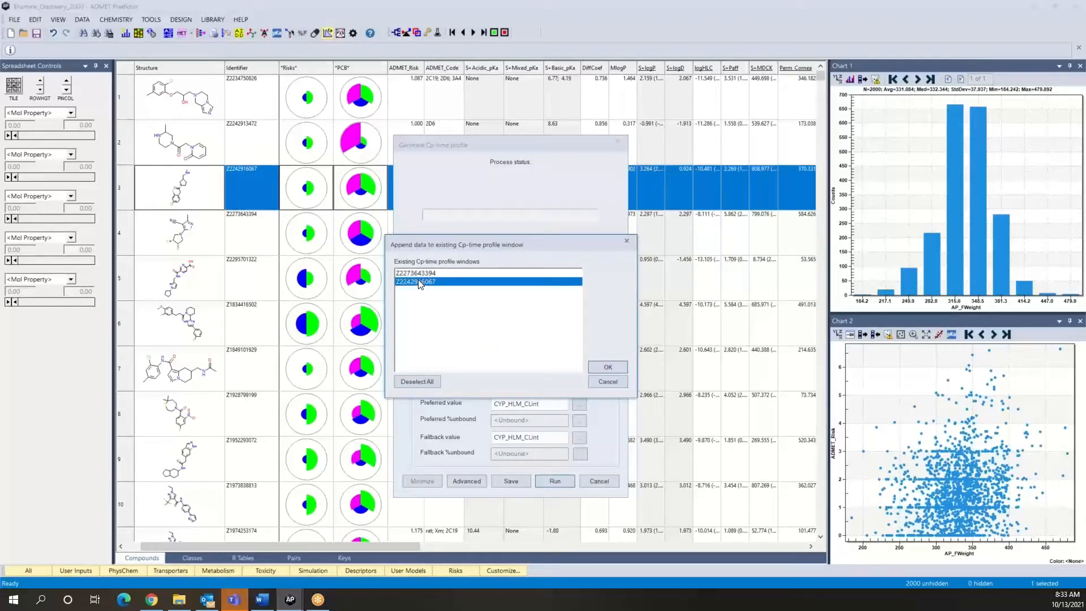
left_click(608, 367)
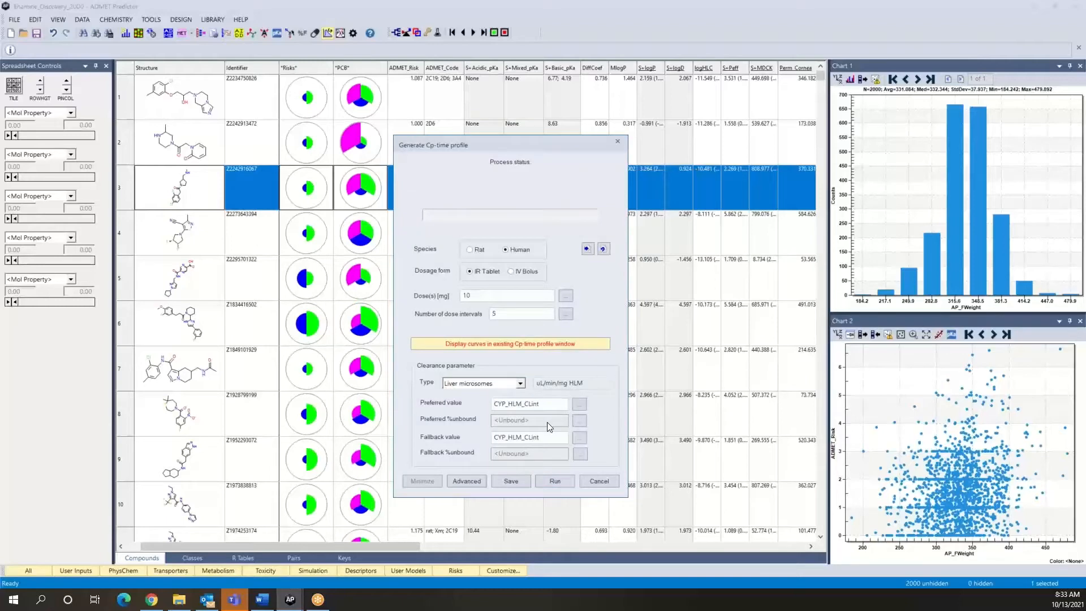
- Import the compound's predicted ADMET property values into the advanced simulation parameters
left_click(466, 481)
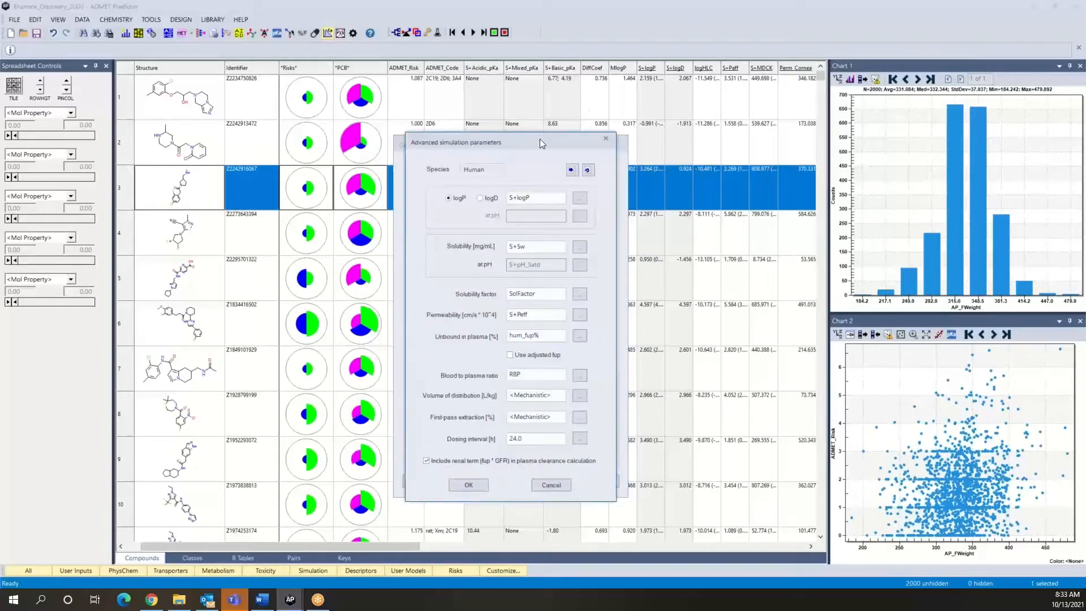
left_click_drag(539, 140, 423, 148)
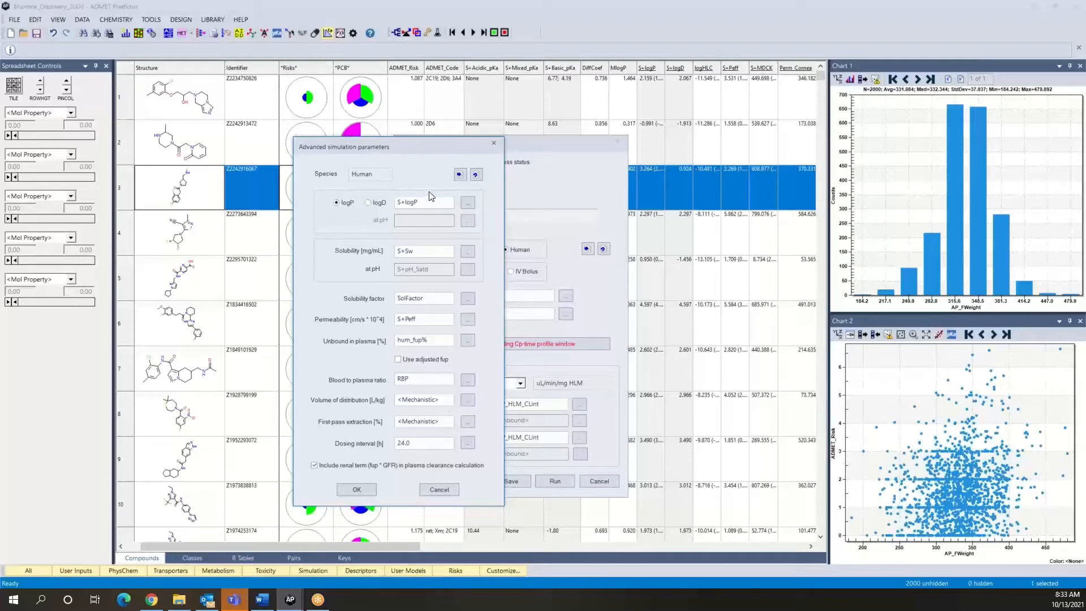
left_click(460, 174)
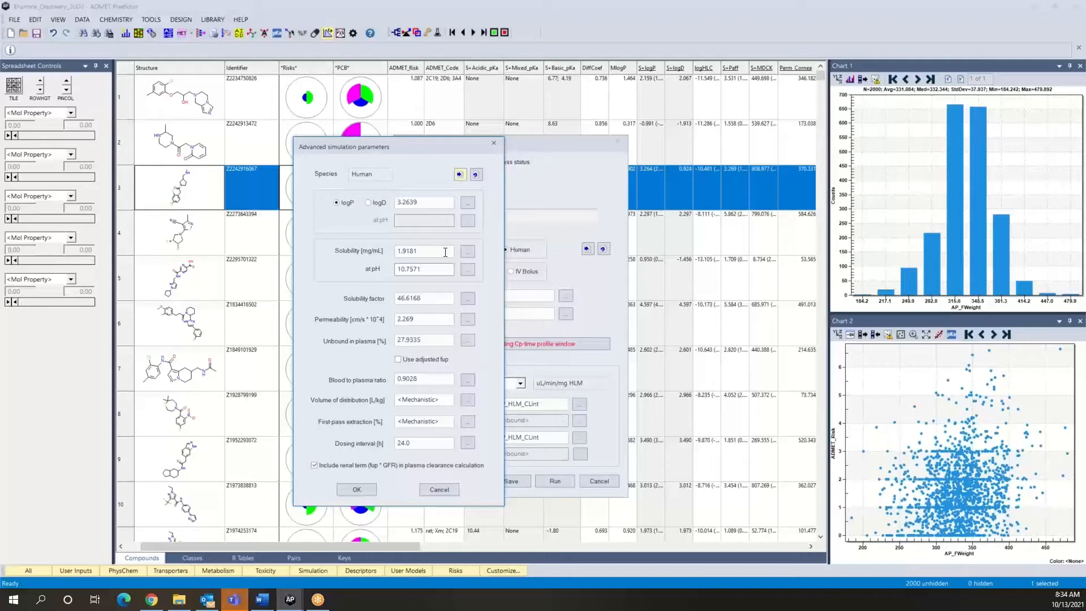
- Set the solubility to 0.5 mg/mL in the advanced parameters and run the Cp-time simulation
mouse_move(433, 254)
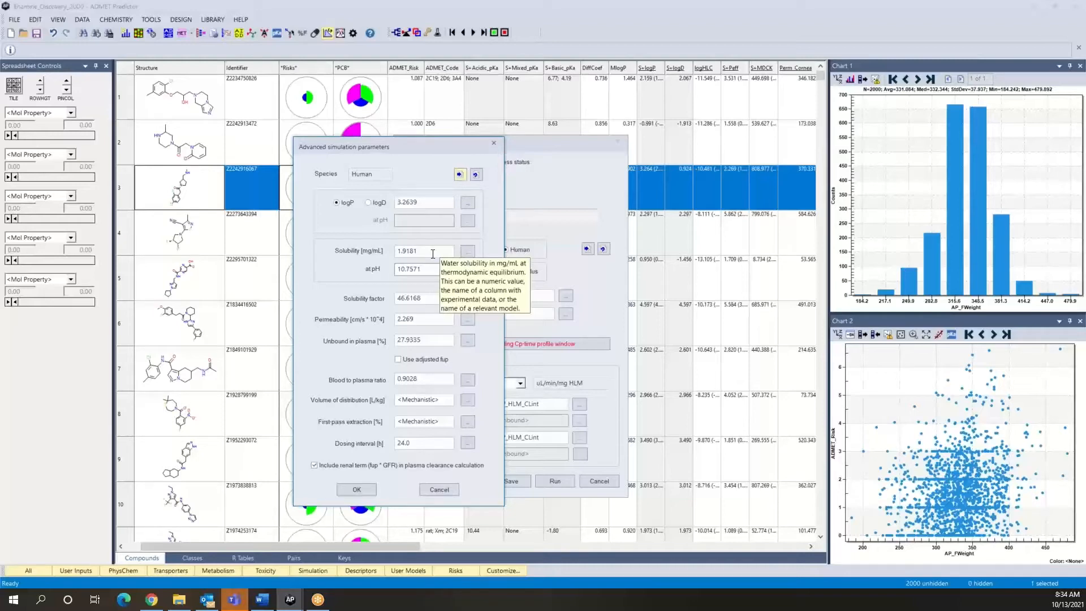
left_click(433, 254)
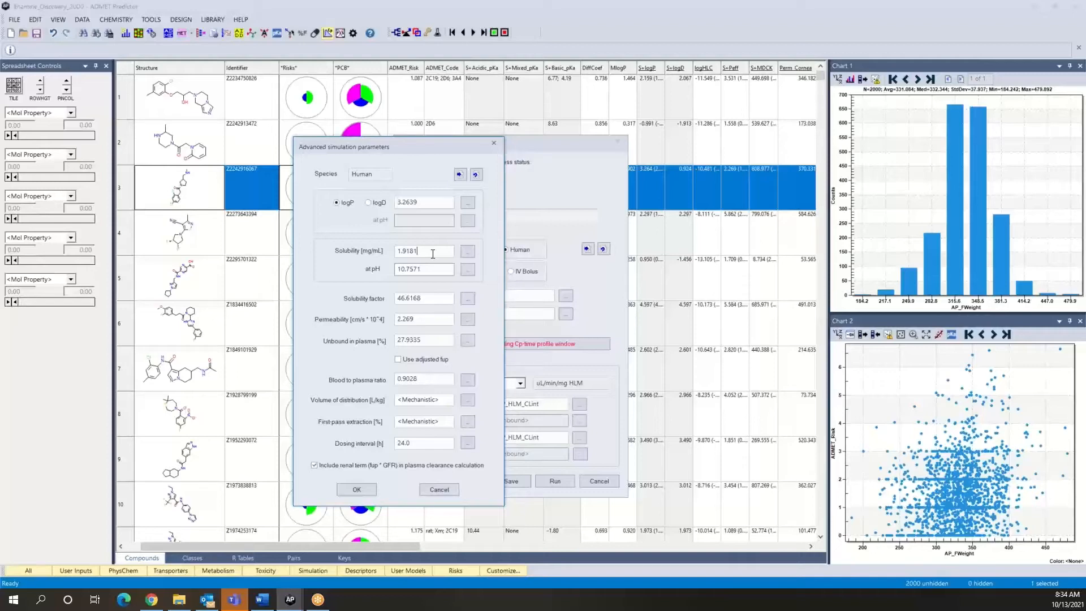
key("BackSpace")
key("BackSpace")
key("BackSpace")
key("BackSpace")
key("BackSpace")
key("BackSpace")
type("0.")
type("5")
left_click(355, 490)
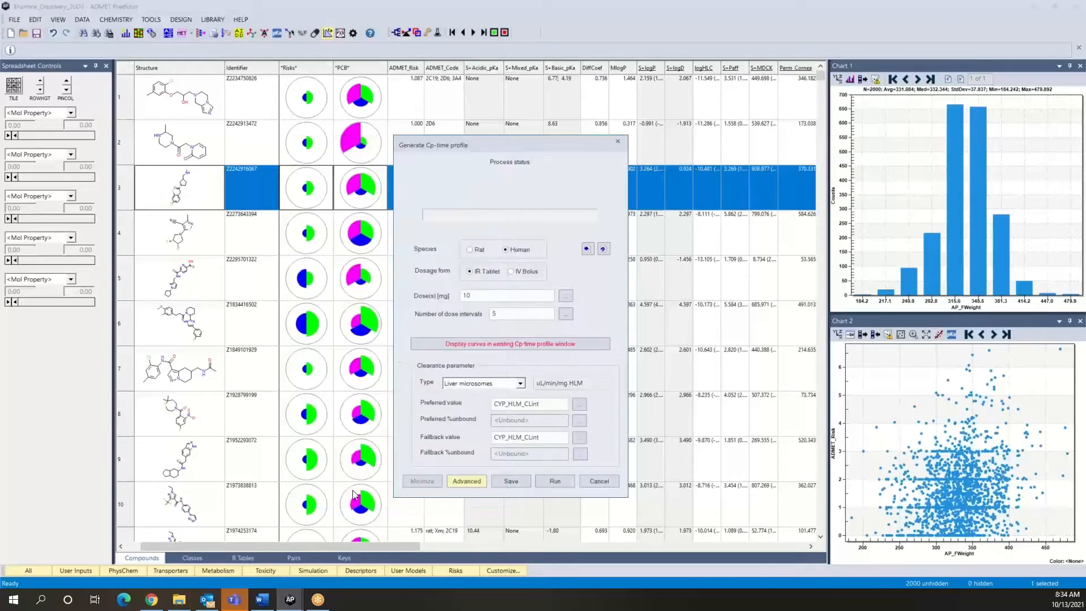
left_click(558, 483)
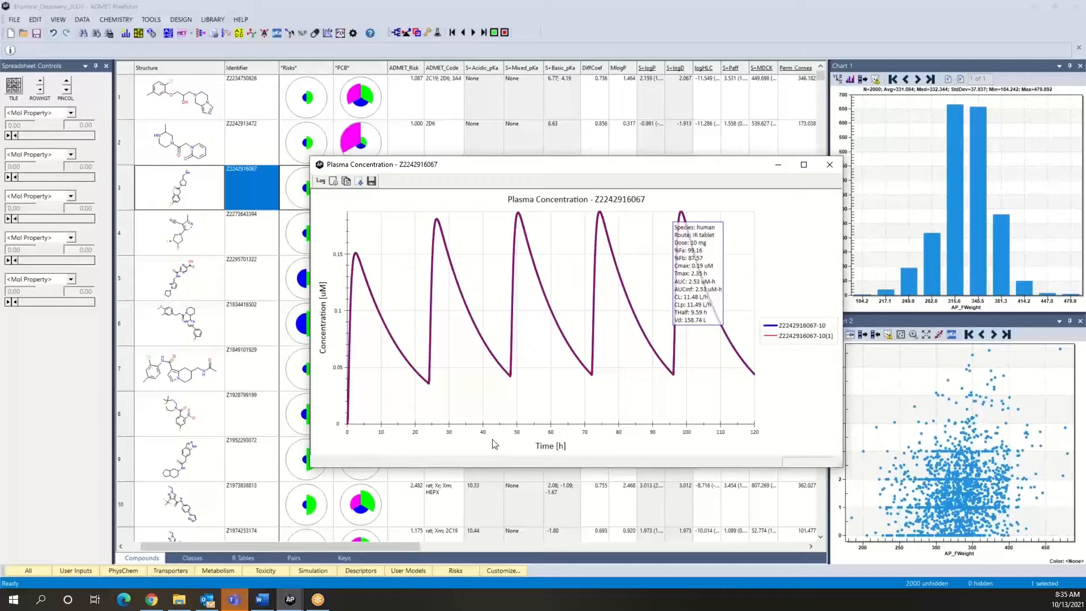
- Set up another Cp-time simulation for the row 3 compound and switch its solubility source to the S+Sw model
left_click(329, 33)
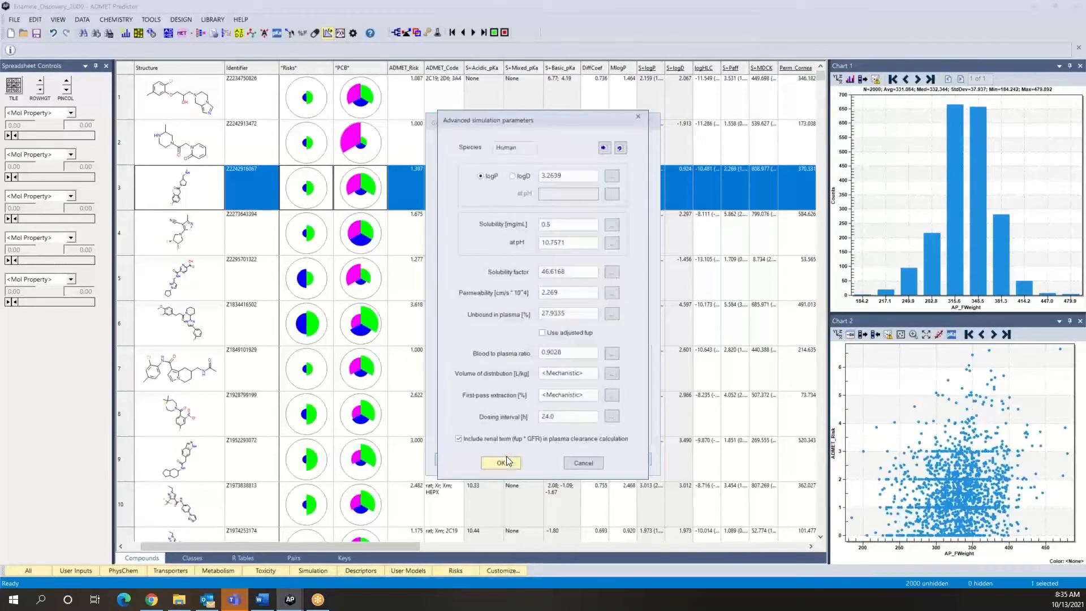
left_click(498, 459)
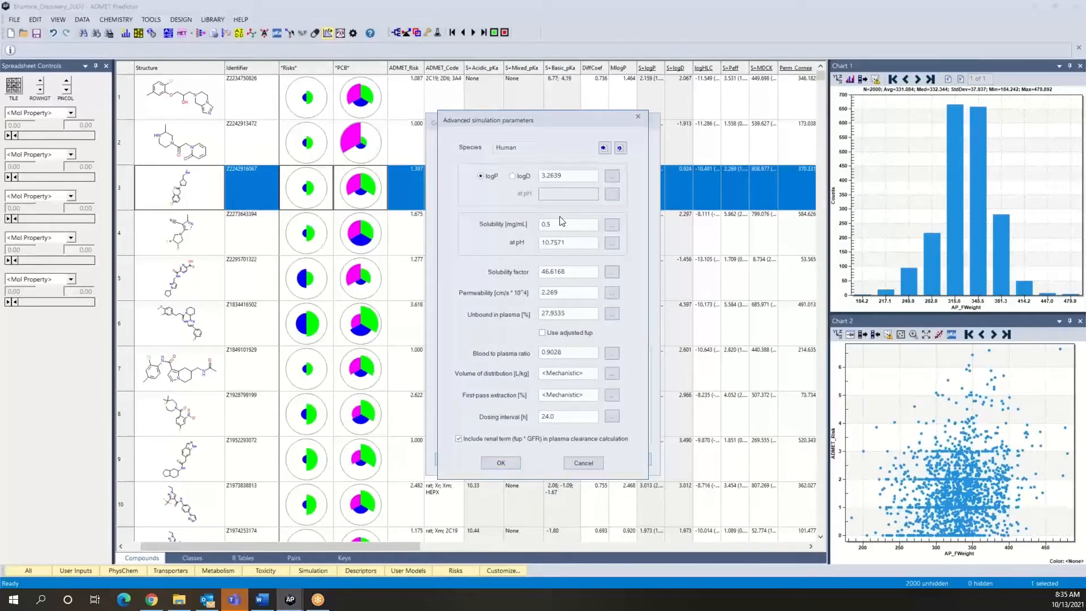
left_click(613, 227)
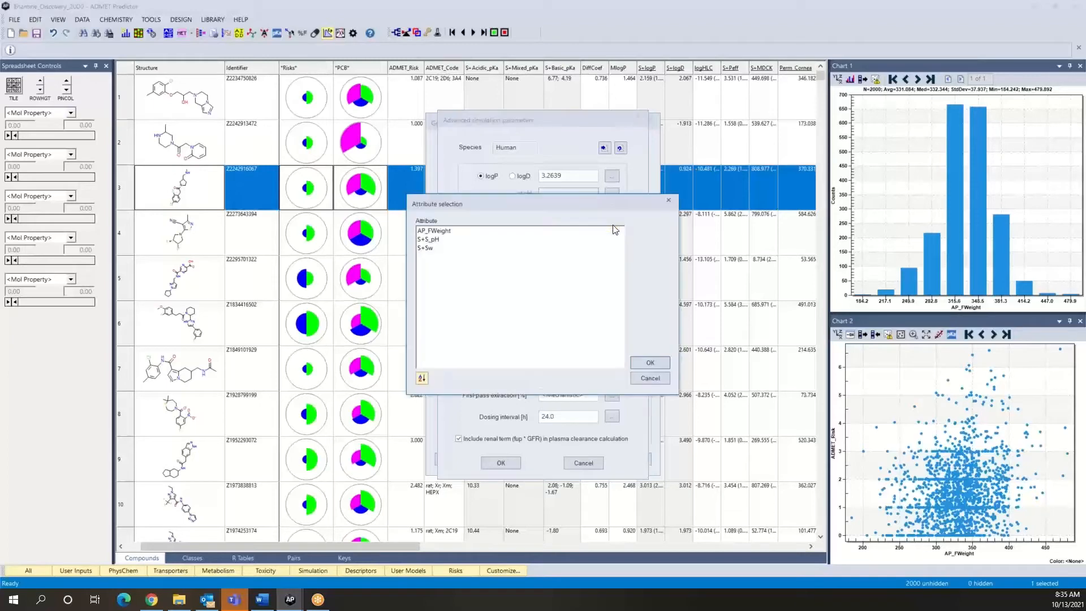
left_click(433, 249)
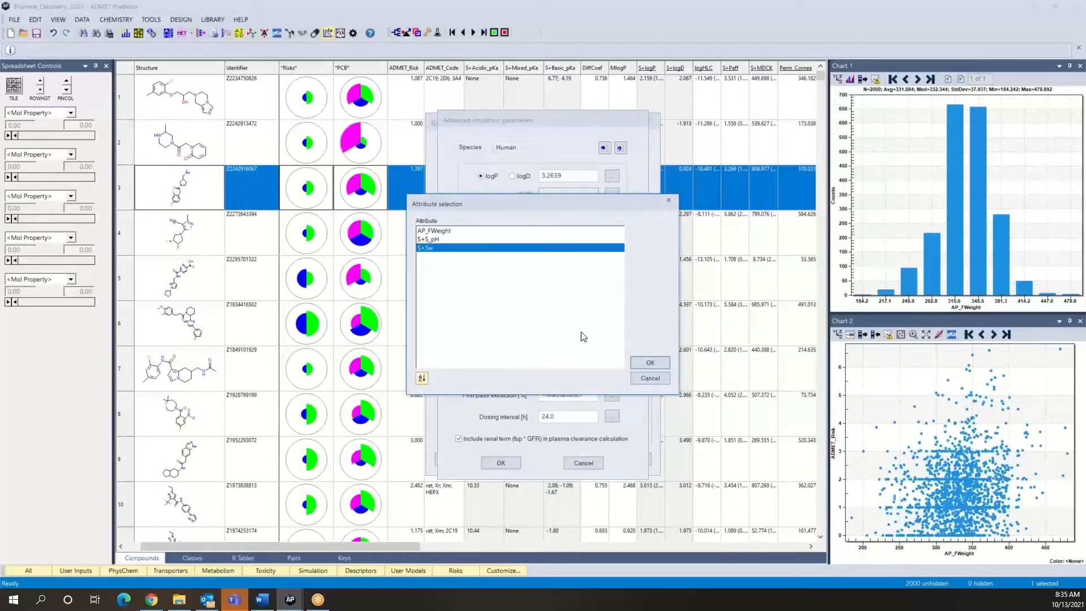
left_click(651, 363)
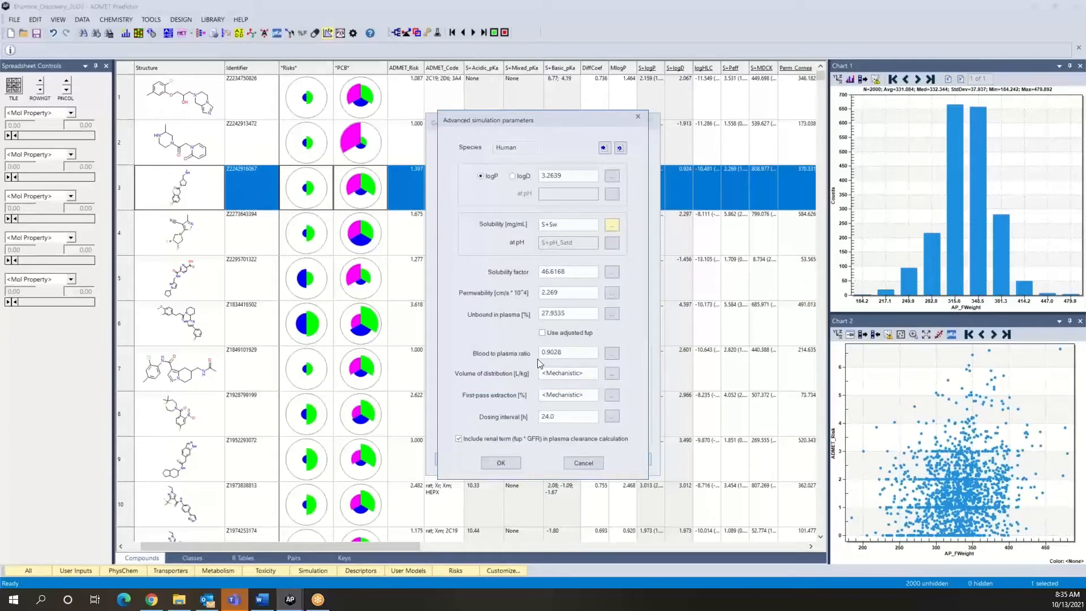
- Set the permeability to 1.2 in the advanced parameters and run the Cp-time simulation
left_click(571, 293)
key("BackSpace")
key("BackSpace")
key("BackSpace")
key("BackSpace")
type("1.2")
left_click(499, 463)
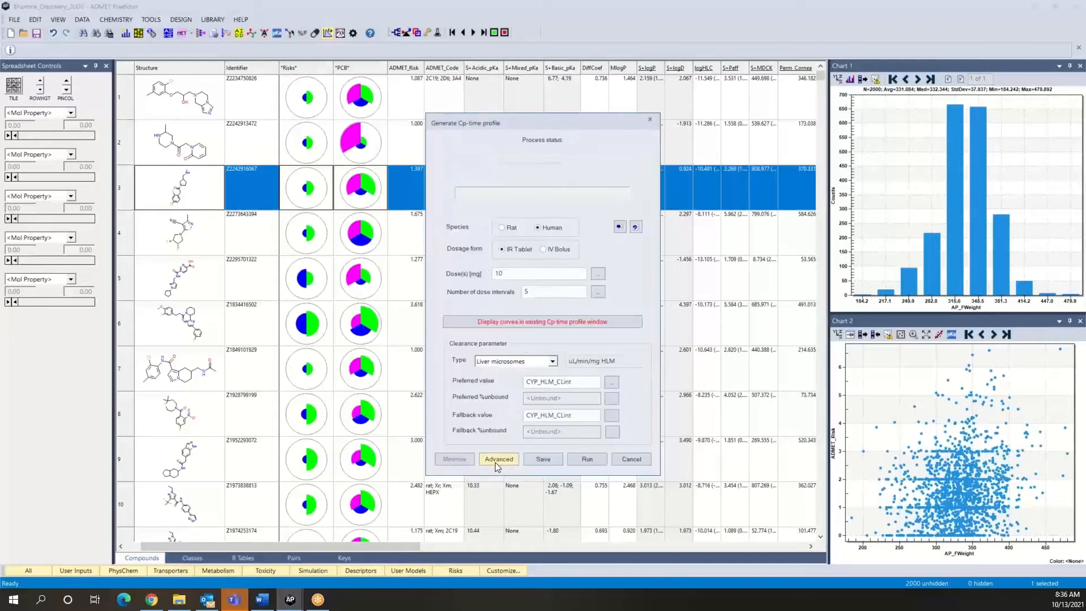
left_click(587, 459)
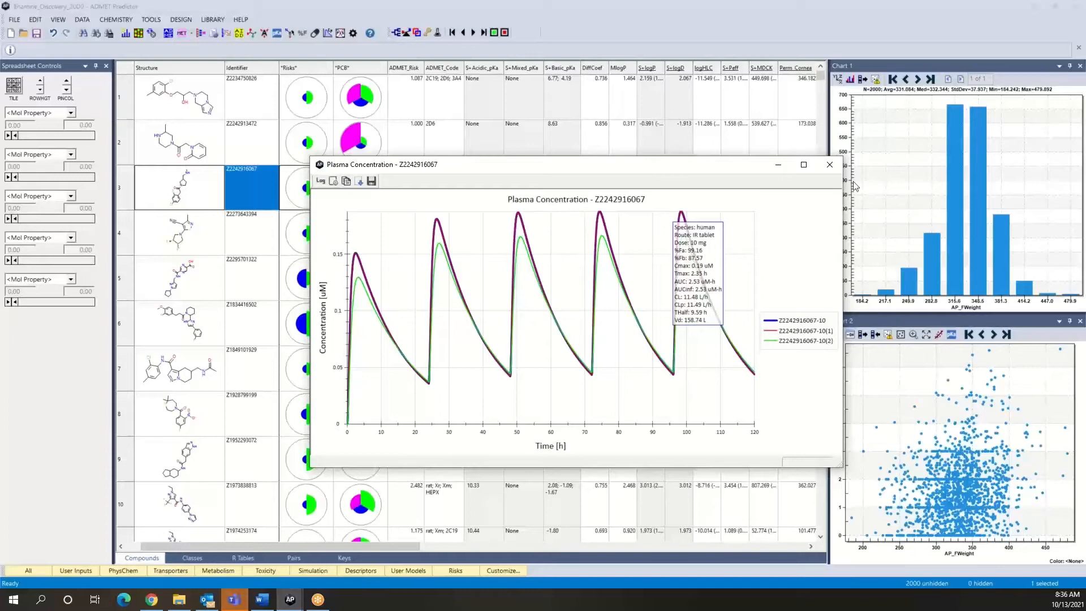
- Review the advanced simulation parameters for a further Cp-time simulation of the row 3 compound
left_click(327, 34)
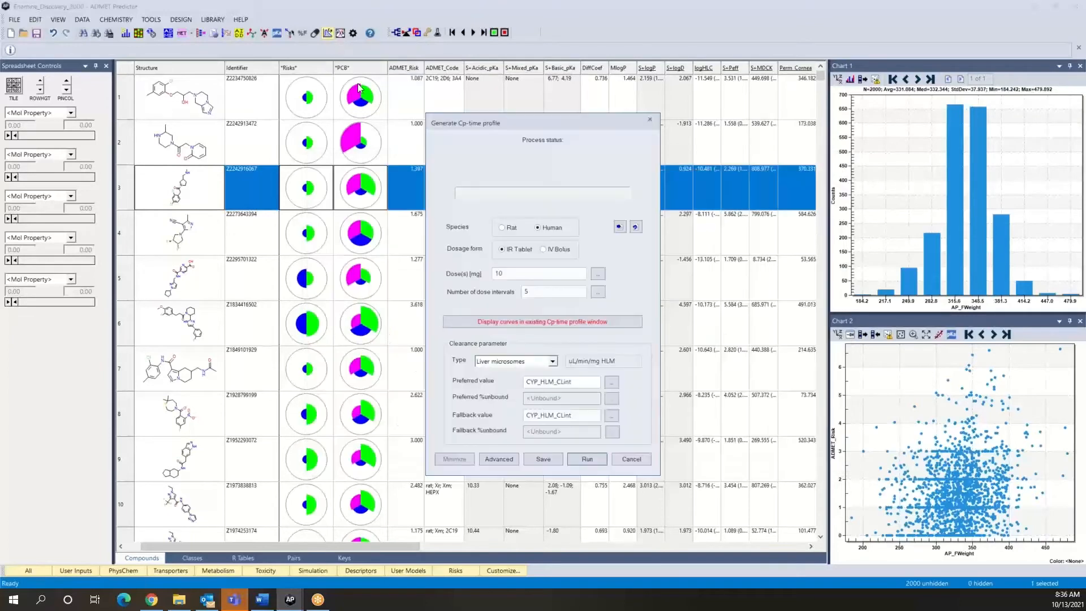
left_click(492, 458)
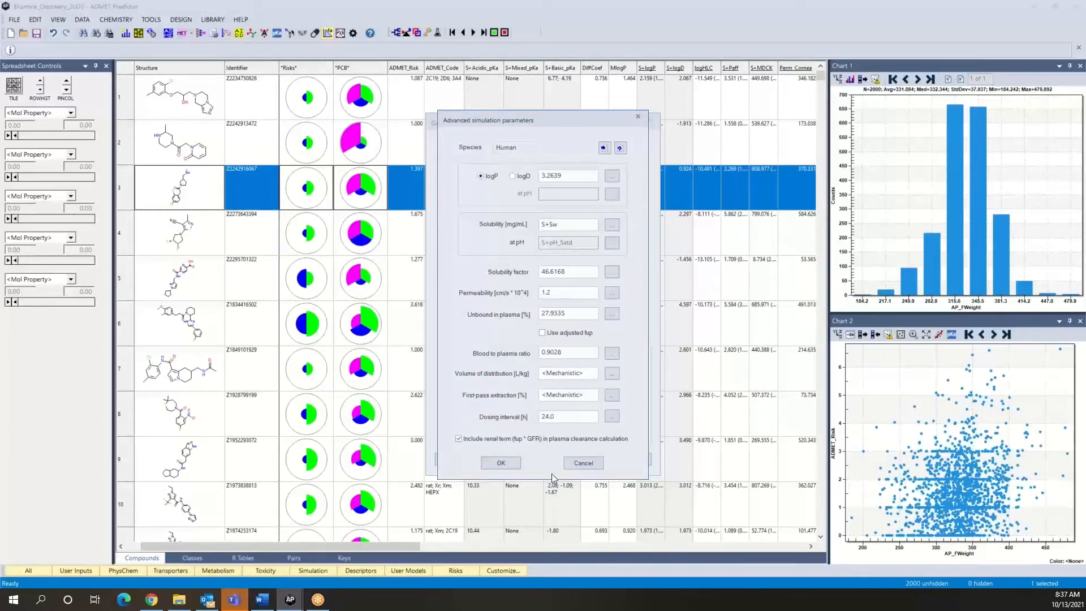
left_click(501, 462)
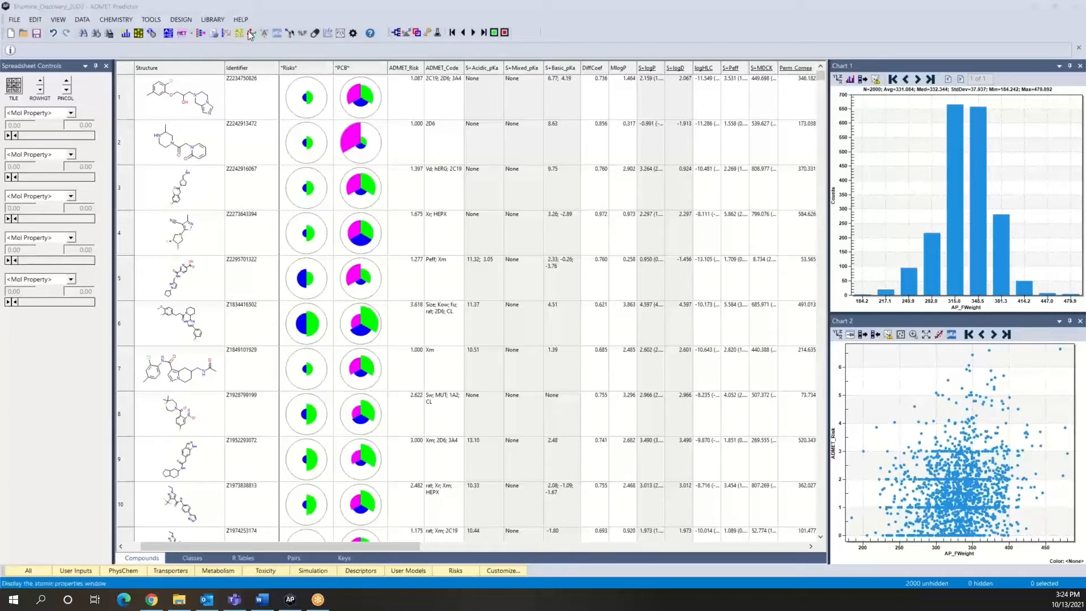
left_click(156, 23)
left_click(156, 23)
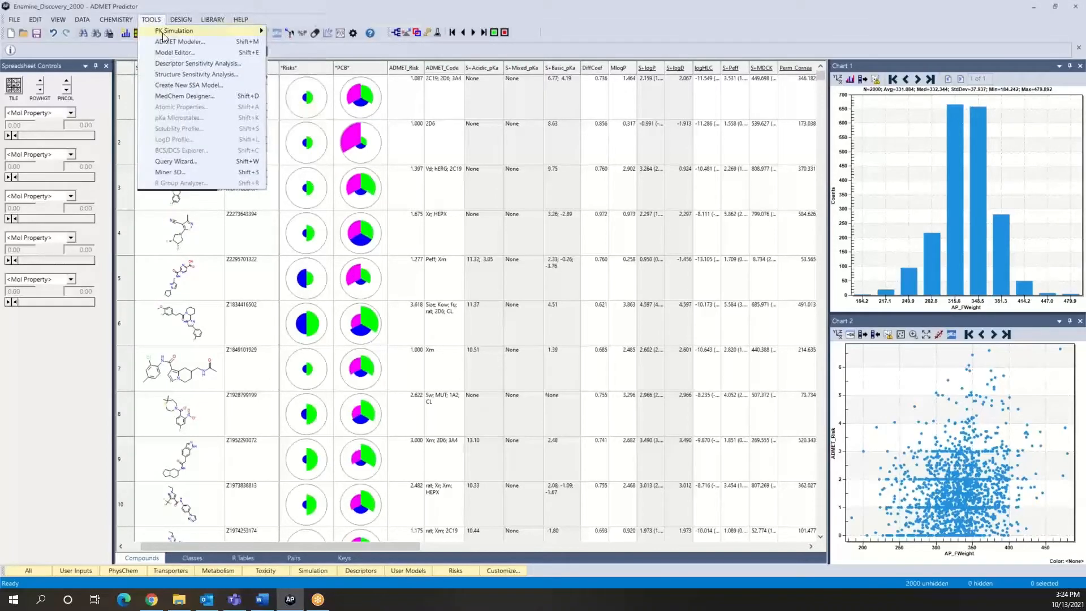
mouse_move(162, 33)
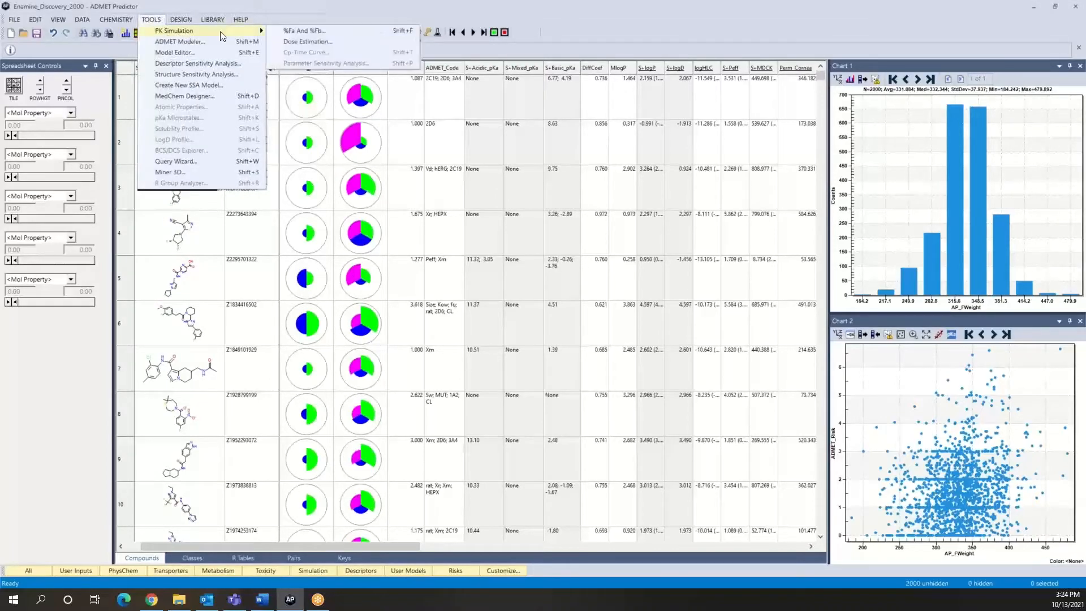
left_click(306, 11)
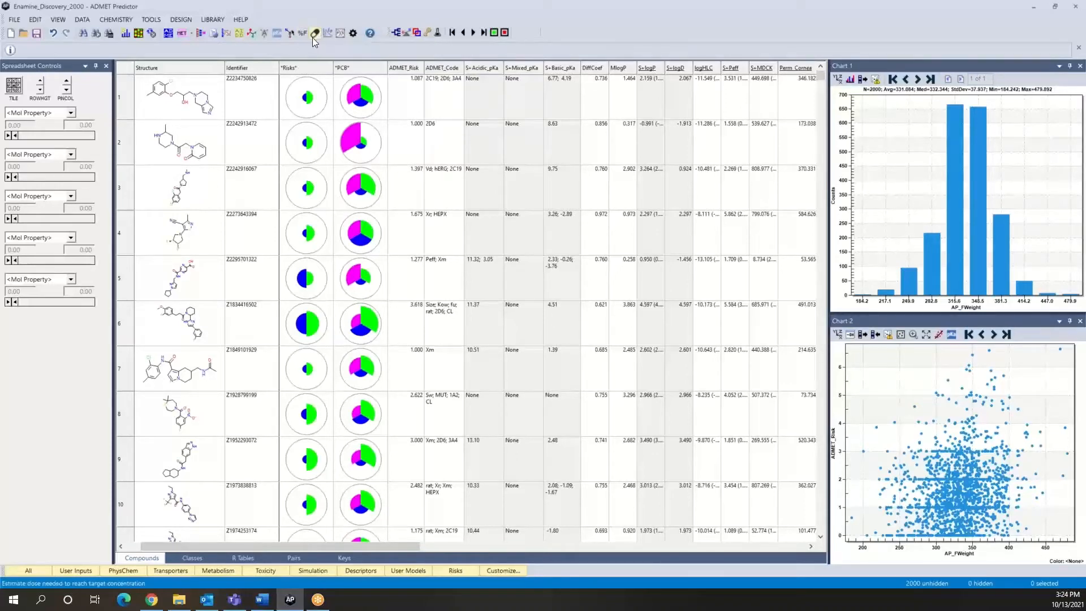
- Start a dose estimation for the compound set and set the target concentration unit to uM
left_click(315, 35)
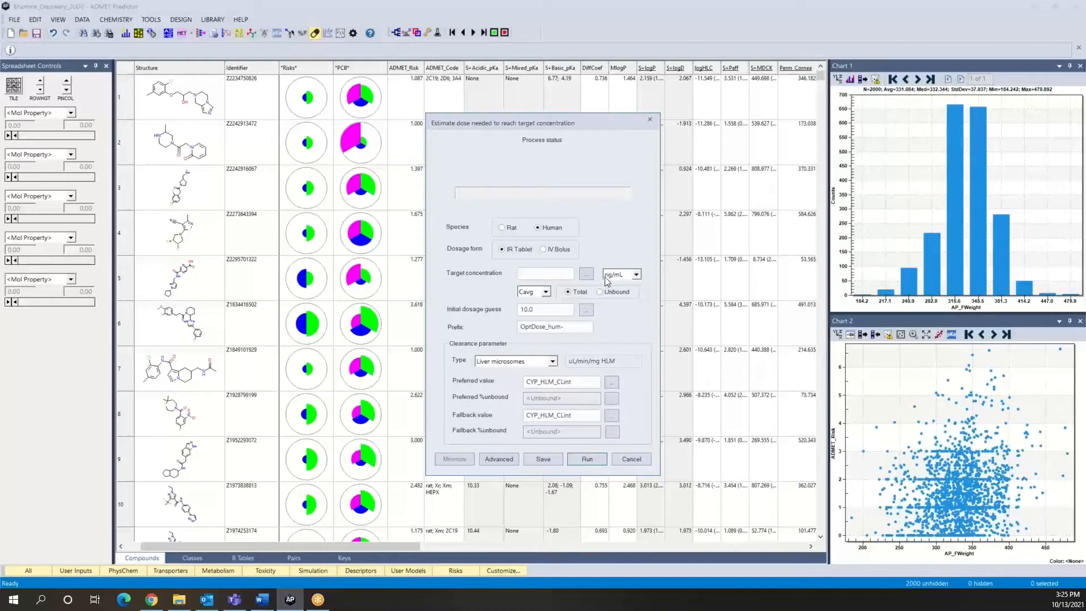
left_click(637, 276)
left_click(630, 294)
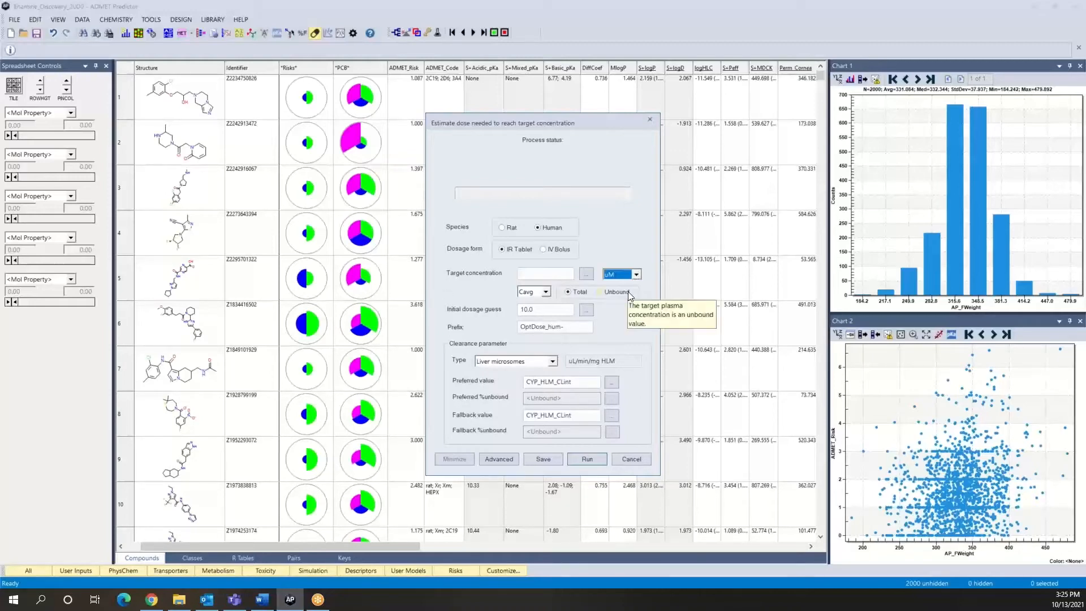
left_click(555, 274)
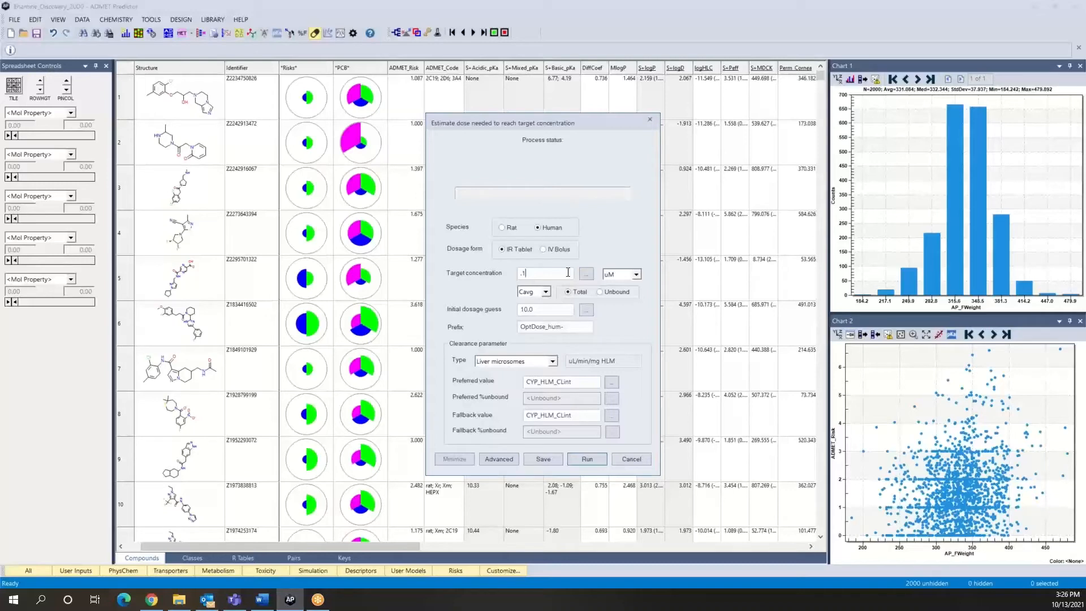
key("BackSpace")
left_click(587, 275)
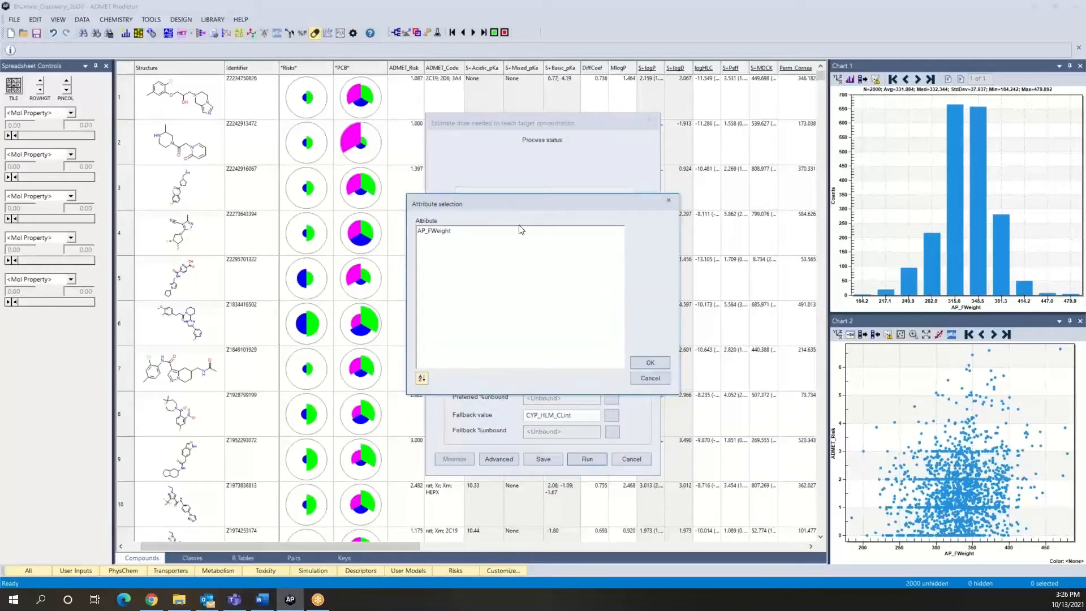
left_click(650, 364)
left_click(577, 323)
left_click(651, 378)
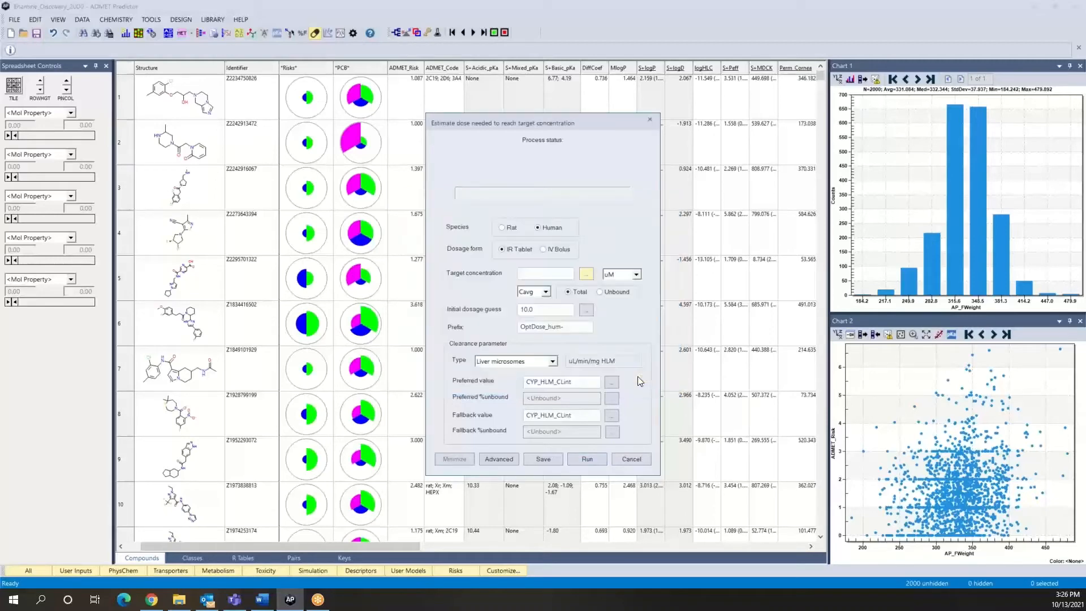
left_click(547, 293)
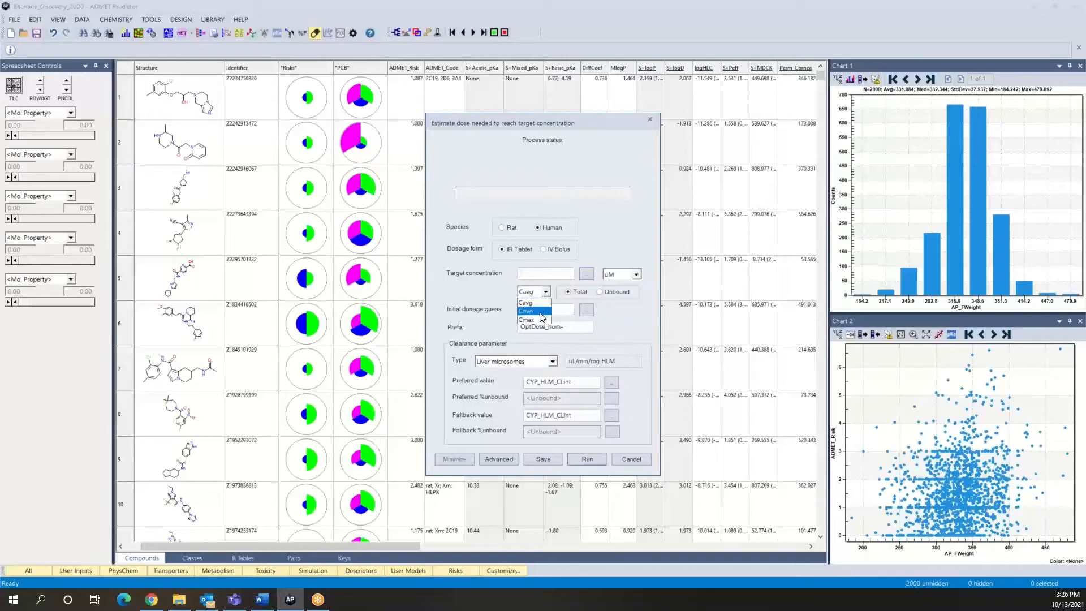
left_click(532, 312)
left_click(546, 292)
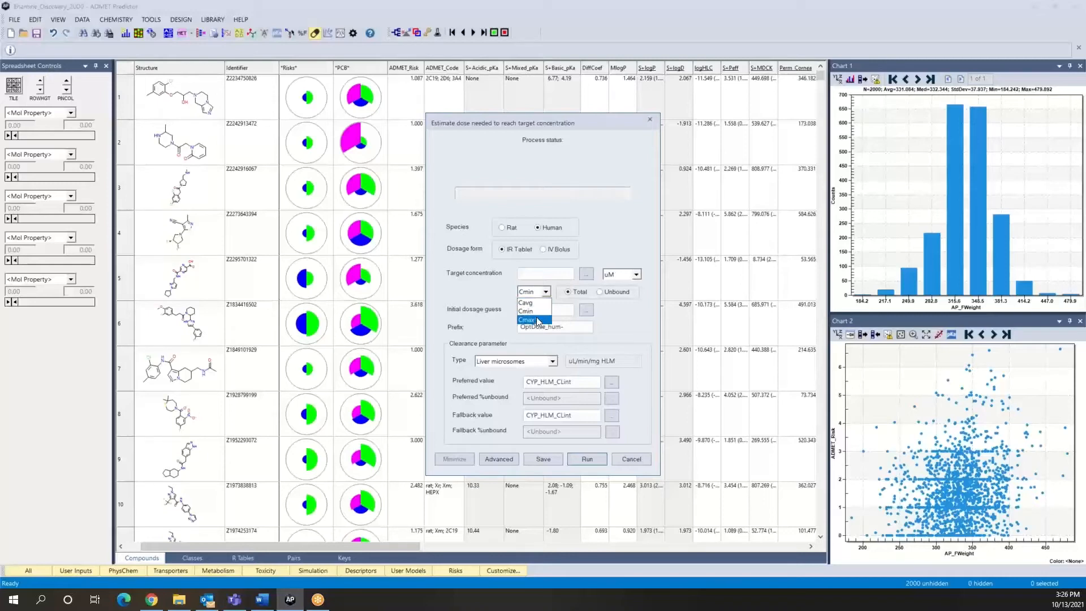
left_click(537, 310)
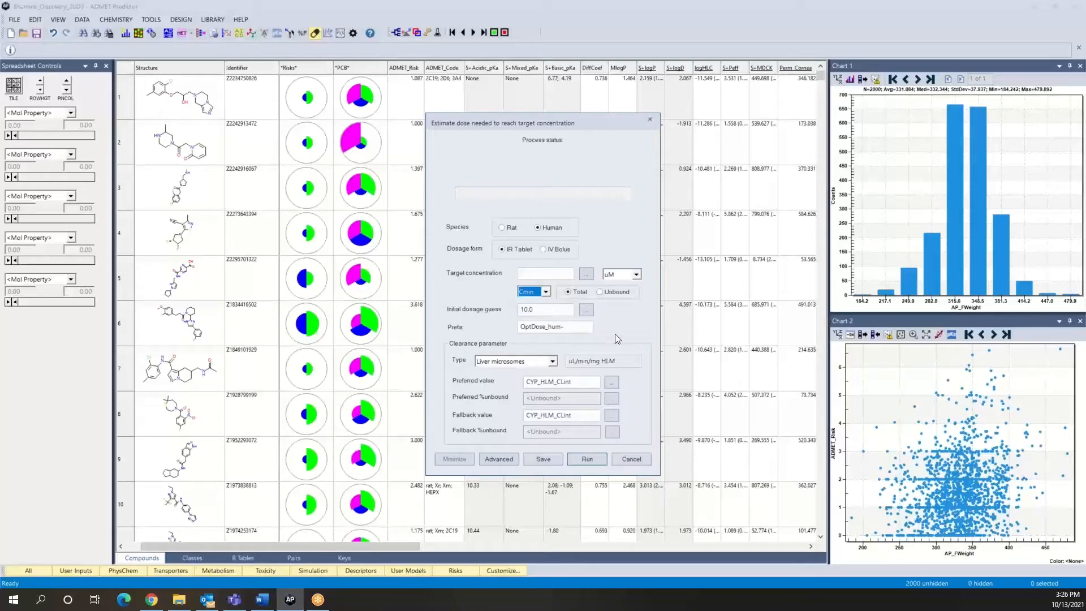
left_click(546, 292)
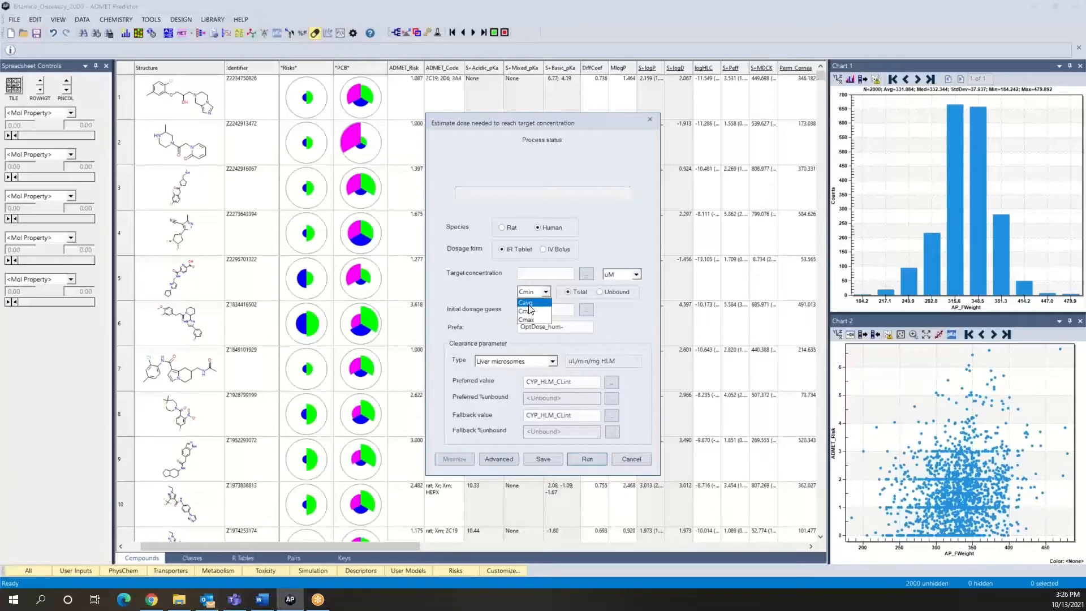
left_click(529, 303)
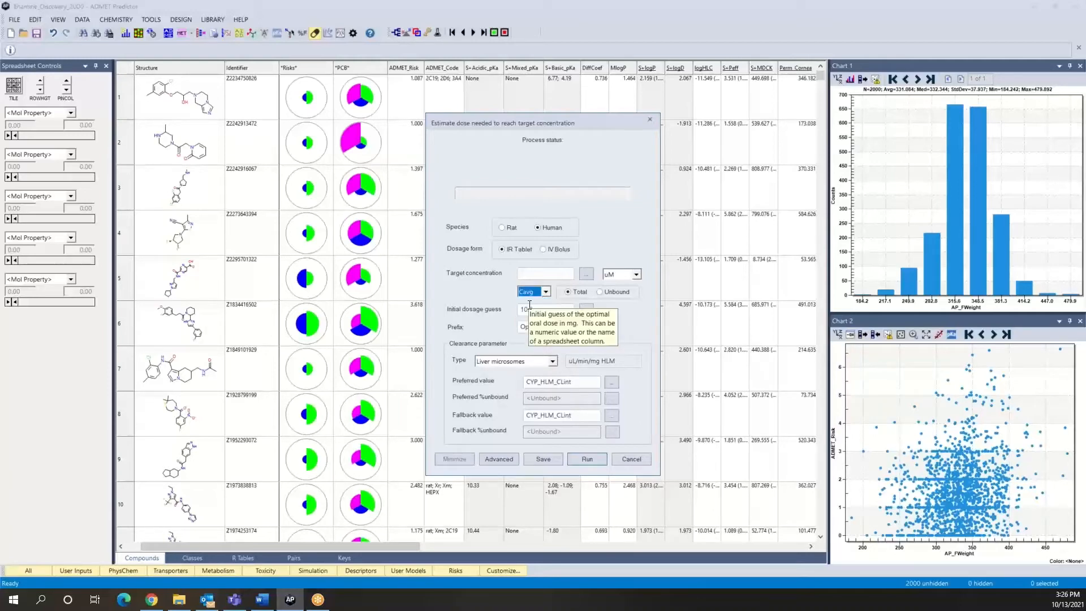
- Set the target concentration to .1 uM and run the dose estimation for all compounds
left_click(538, 275)
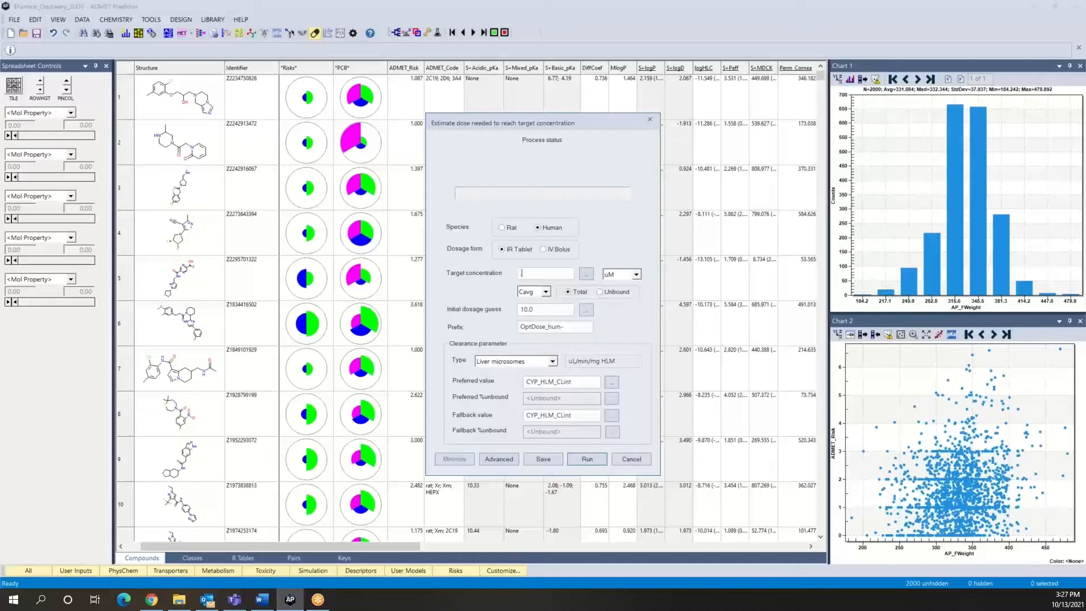
type("1")
left_click(588, 459)
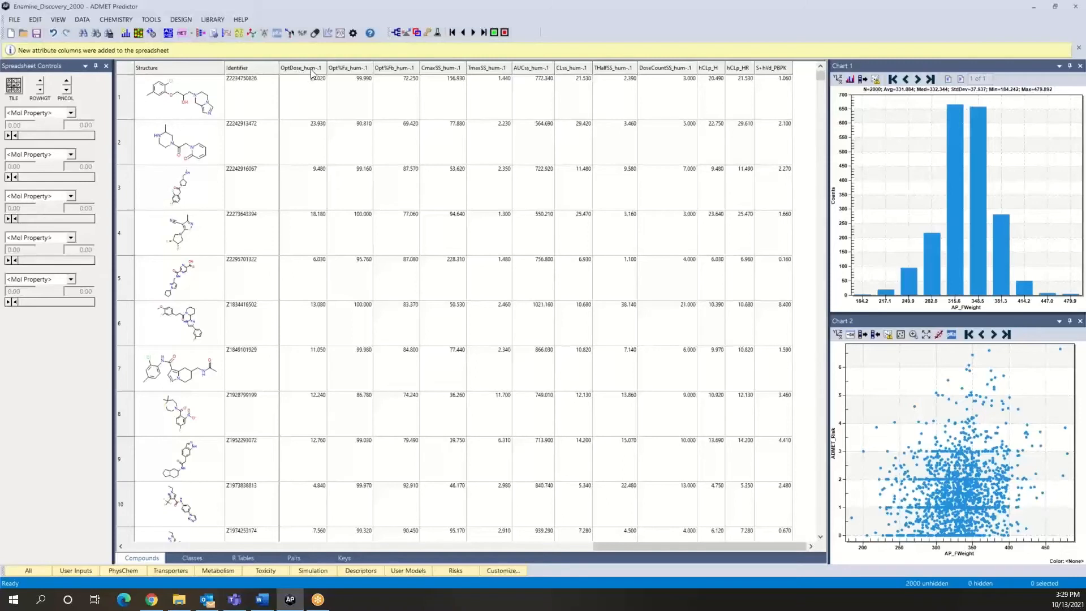
mouse_move(311, 69)
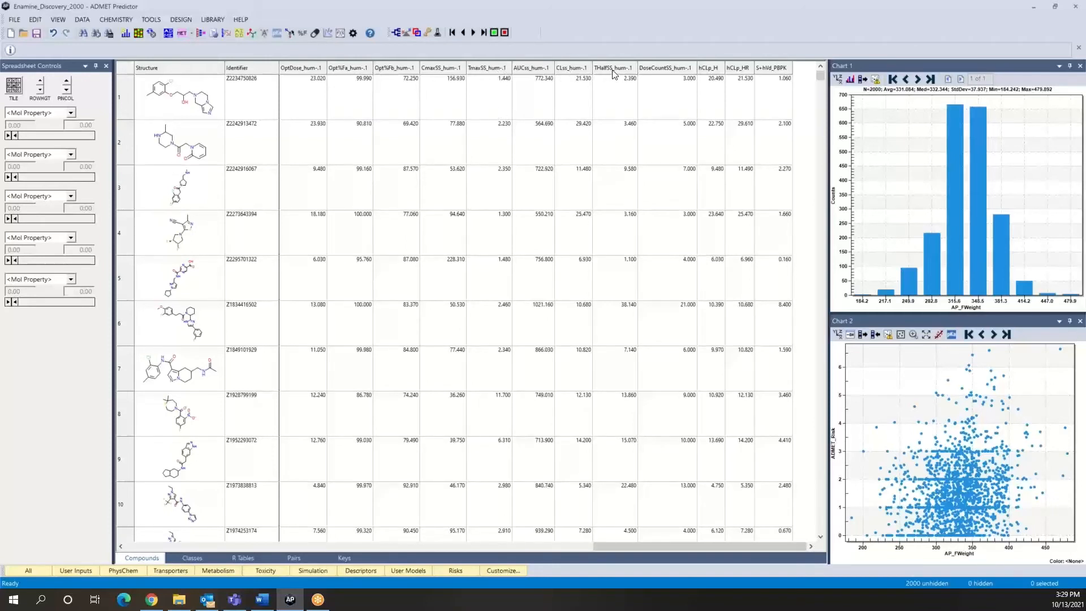
mouse_move(613, 74)
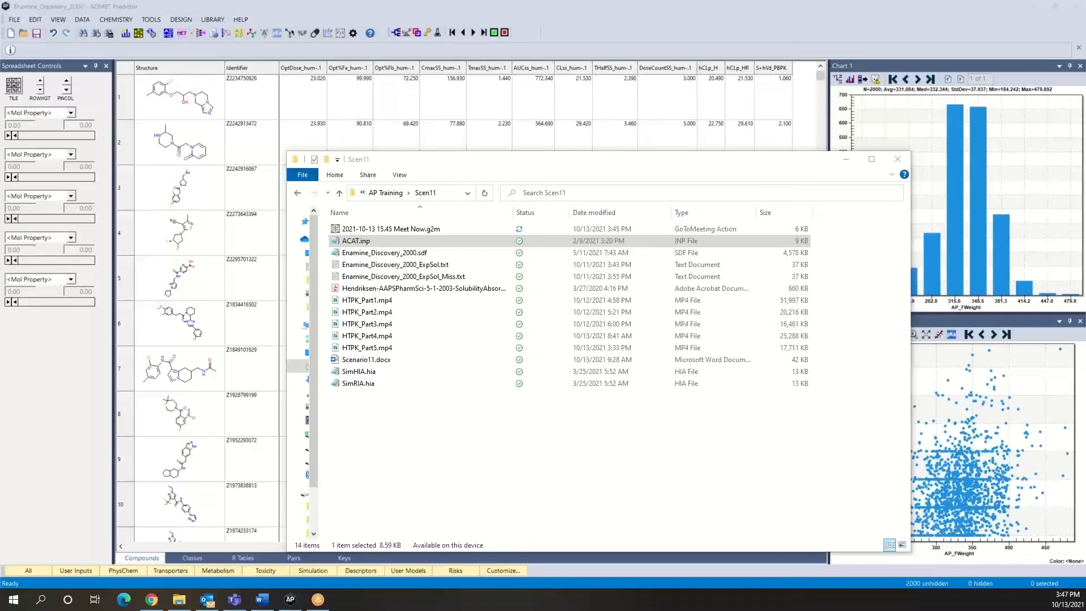
- Open ACAT.inp from the Scen11 folder and examine its parameter descriptions and physiological constants
right_click(434, 242)
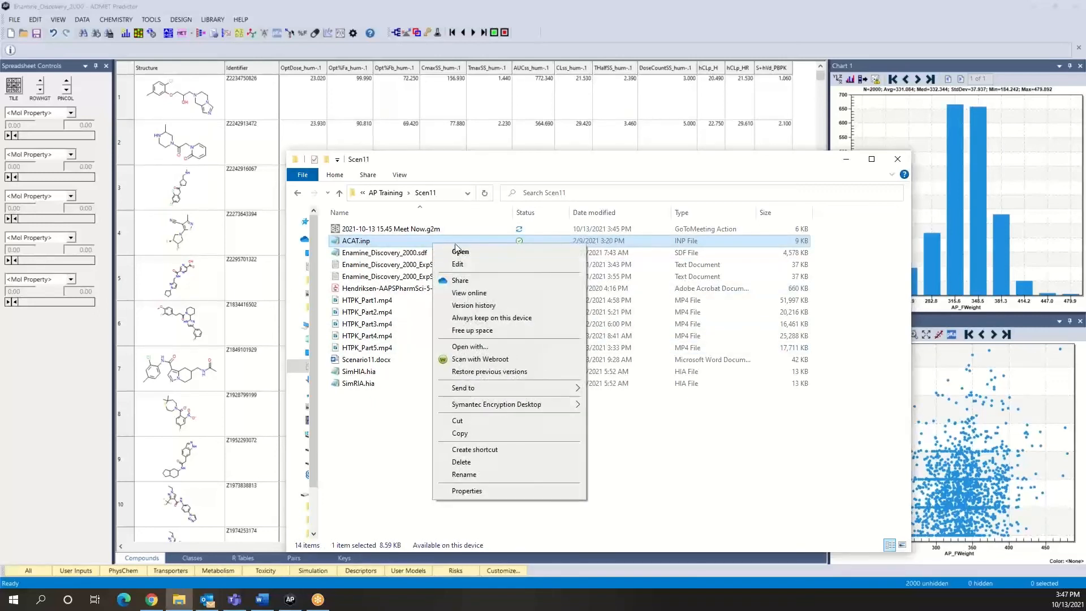
left_click(458, 252)
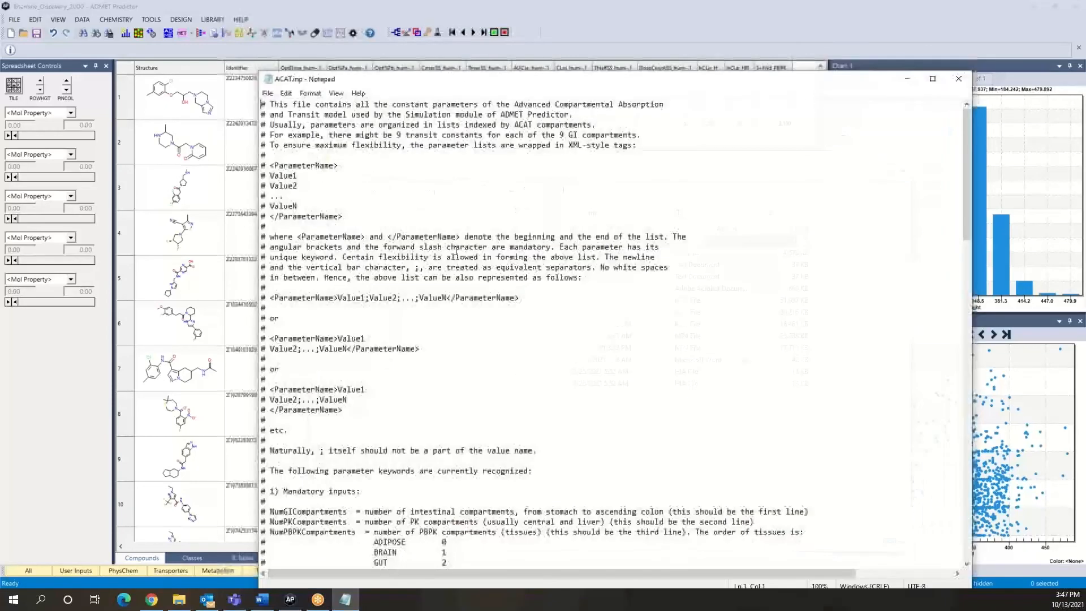
scroll(482, 388, "down", 6)
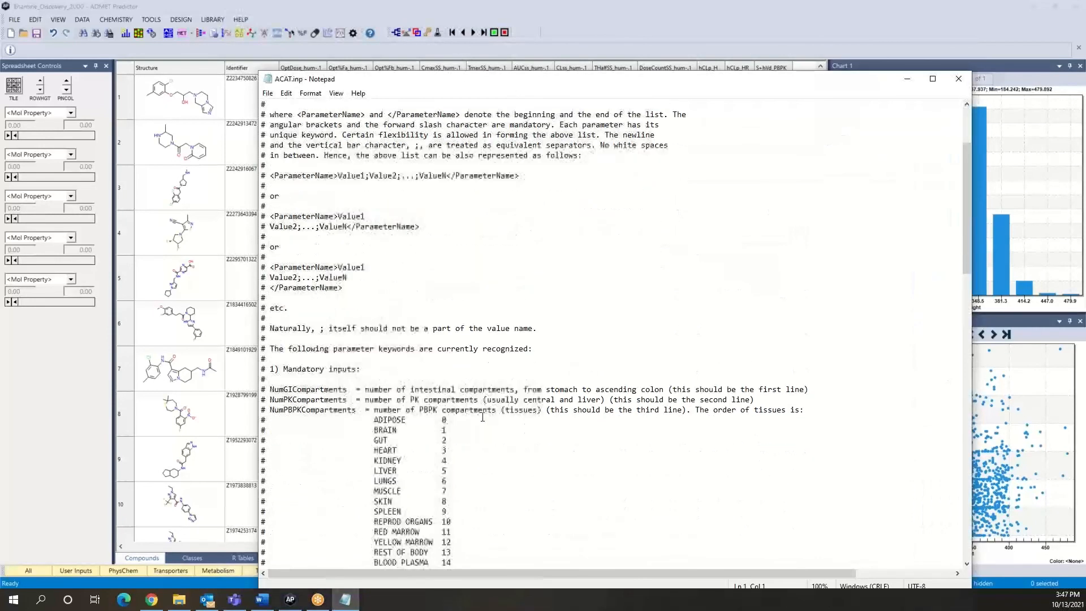
scroll(483, 417, "down", 11)
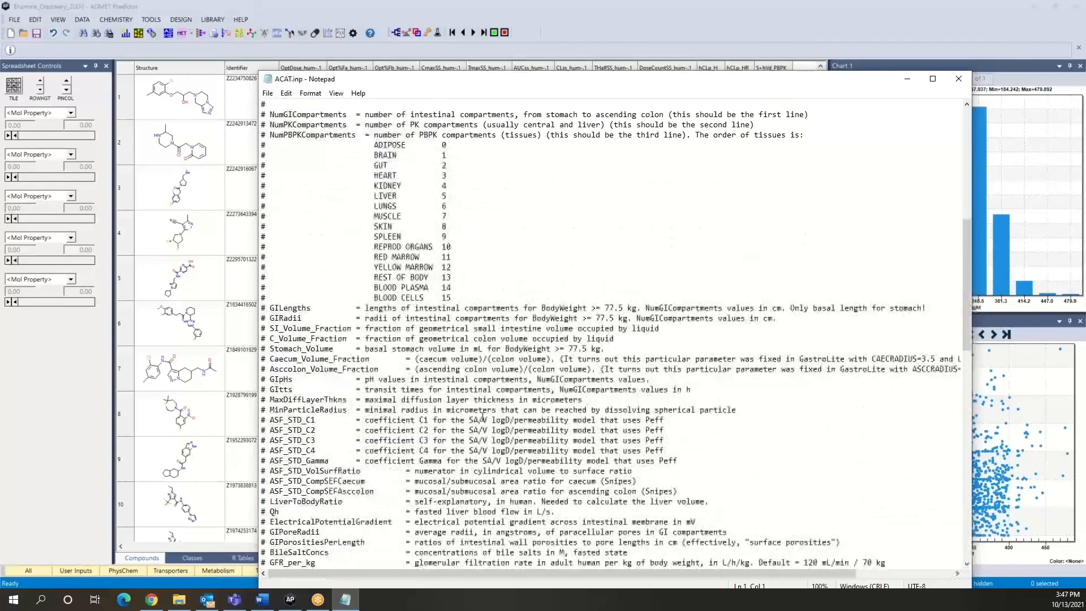
scroll(482, 417, "down", 5)
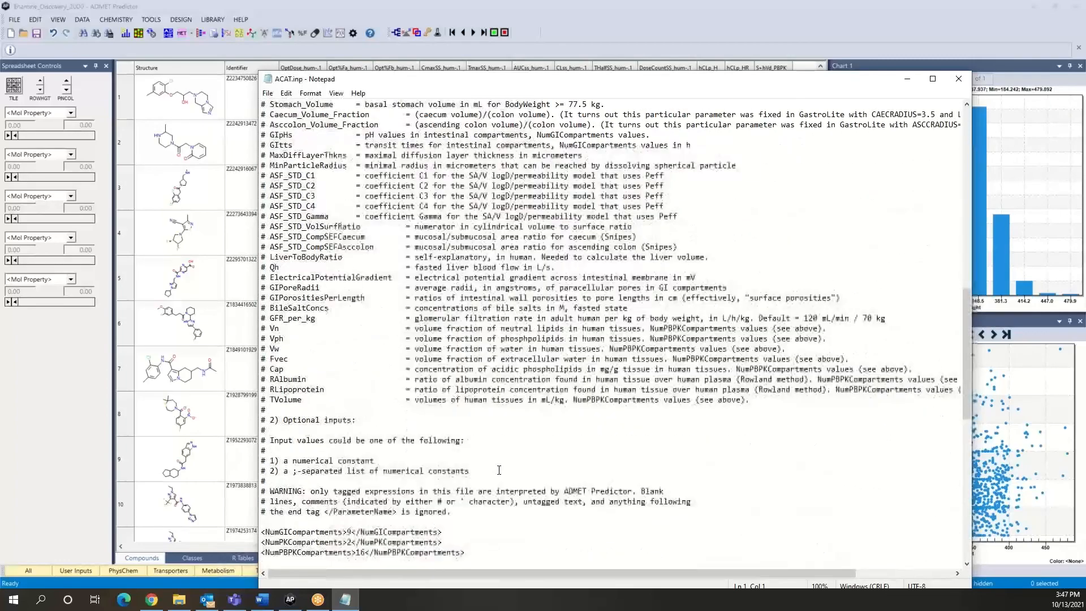
scroll(464, 425, "up", 2)
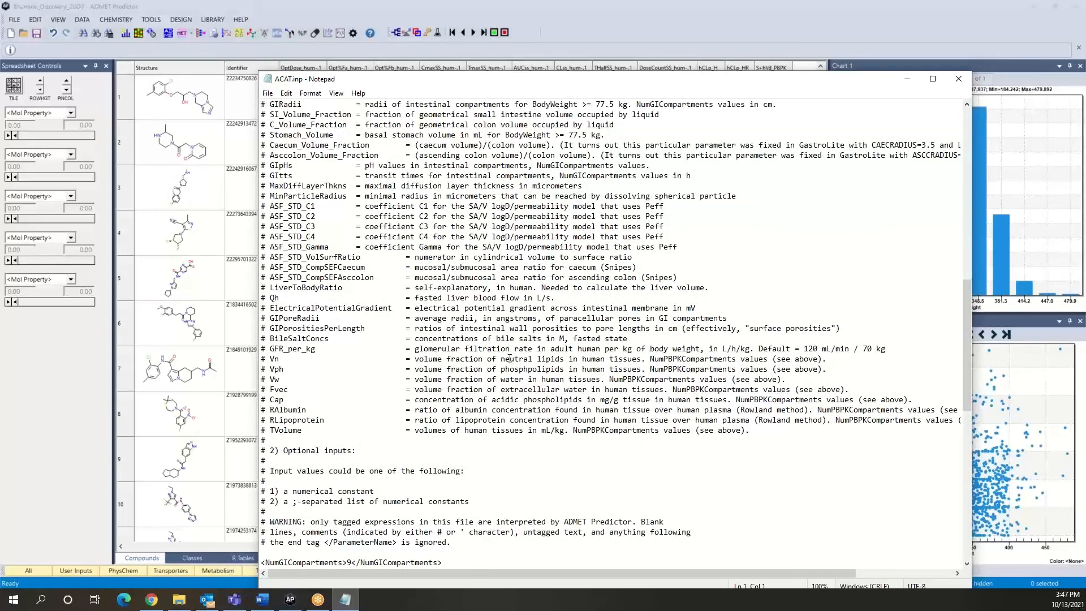
scroll(535, 436, "down", 8)
scroll(535, 437, "down", 8)
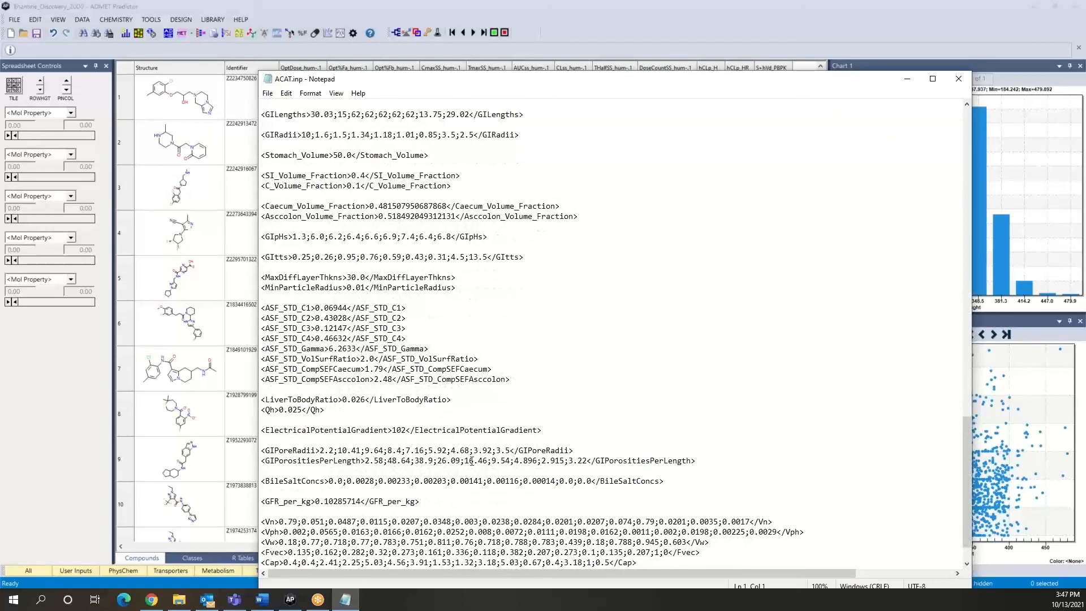
scroll(390, 434, "down", 1)
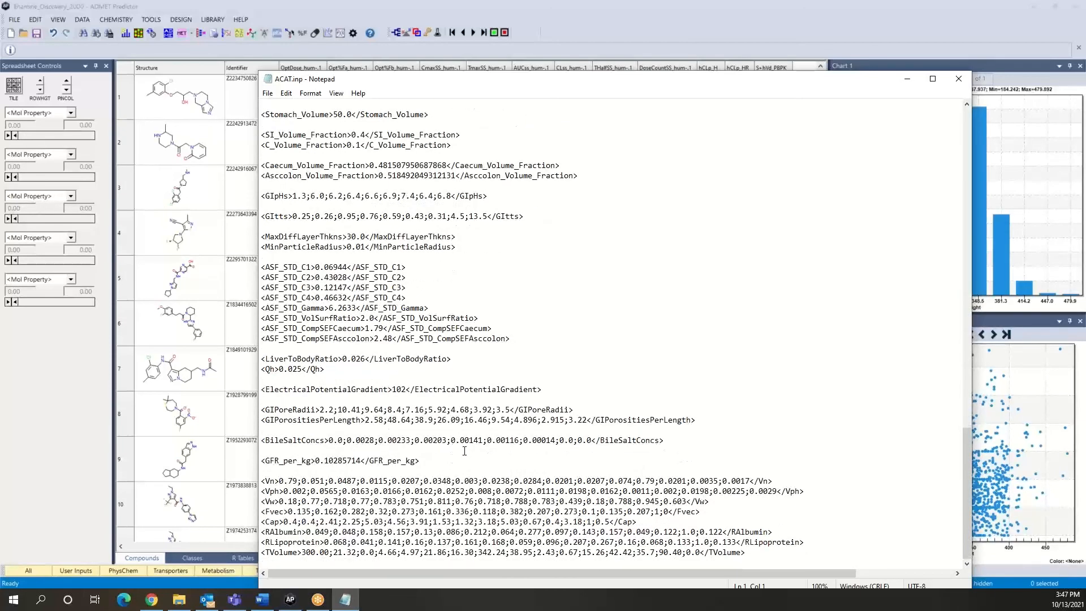
- Finish reviewing the ACAT.inp constants, close the file, and open SimHIA.hia from the Scen11 folder
scroll(734, 251, "up", 3)
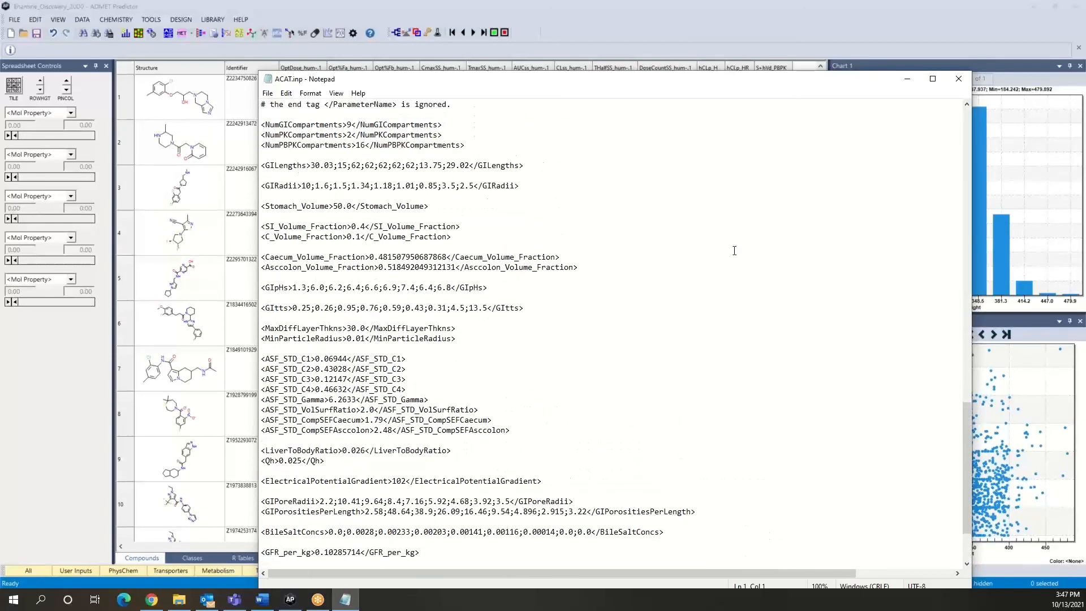
left_click(957, 84)
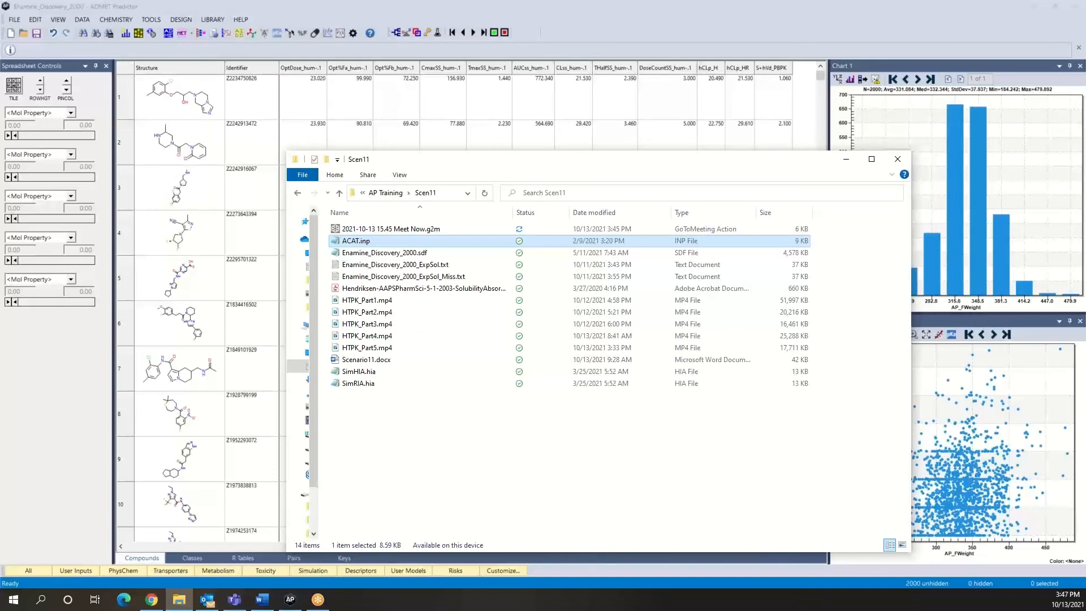
left_click(368, 373)
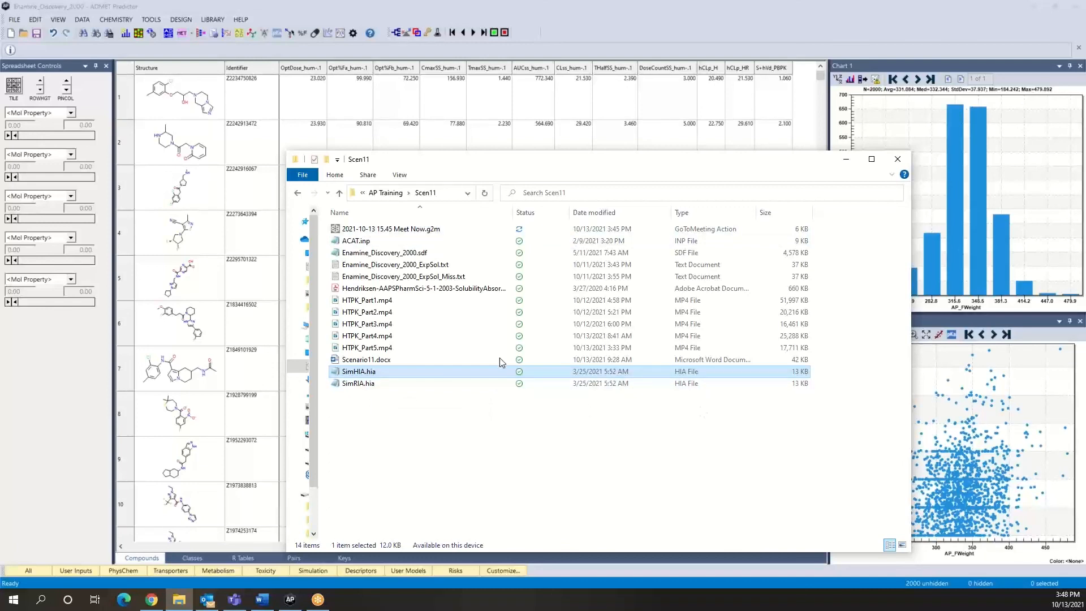
right_click(377, 376)
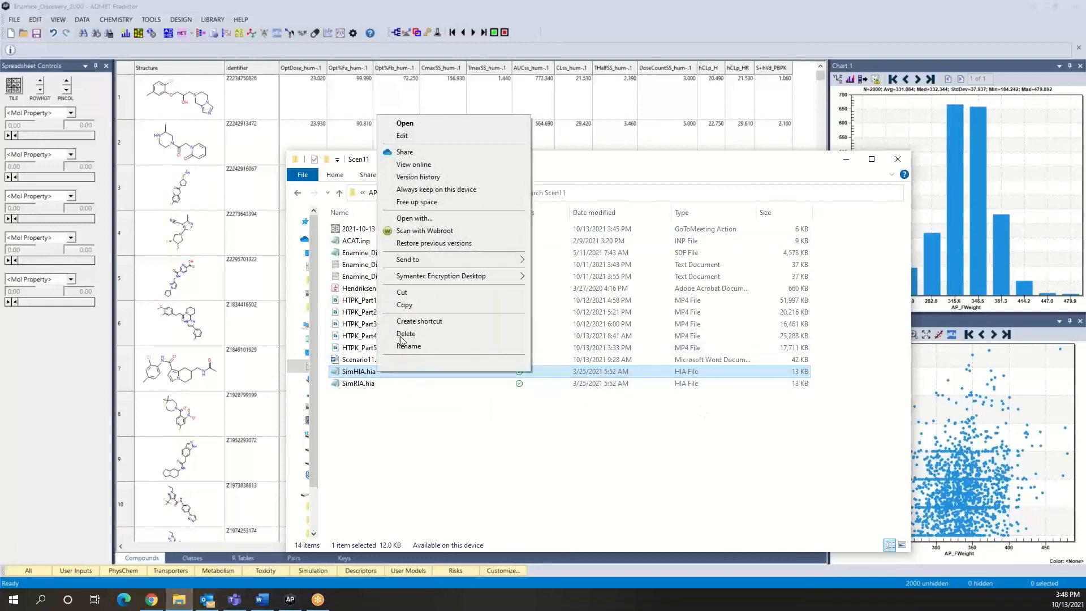
left_click(432, 126)
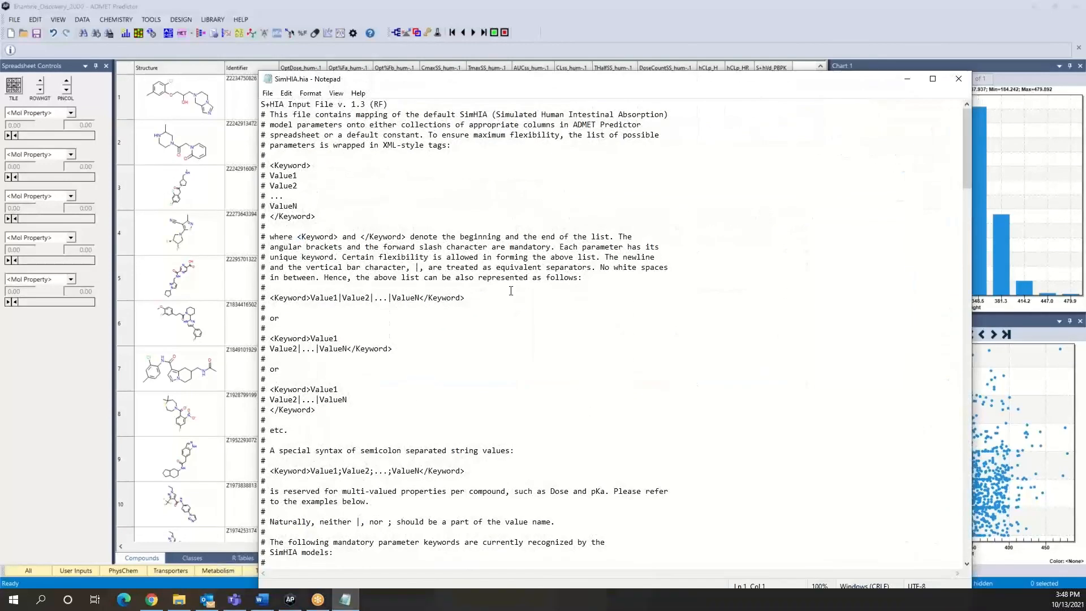
- Examine the SimHIA.hia keyword syntax, the mandatory and optional input descriptions, and the dose value examples
scroll(521, 356, "down", 1)
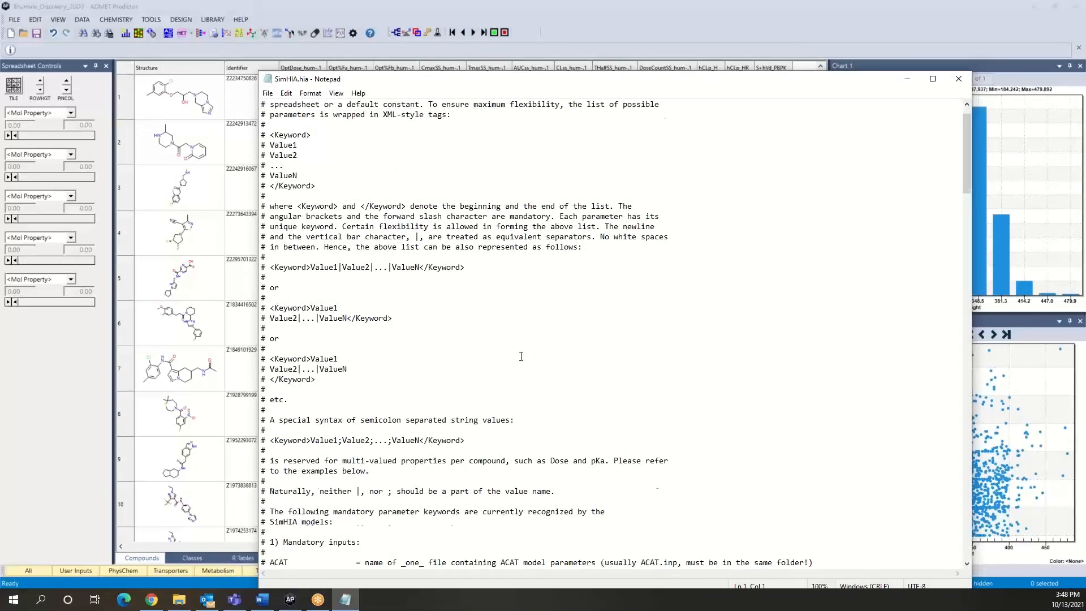
scroll(520, 359, "up", 1)
scroll(519, 360, "down", 10)
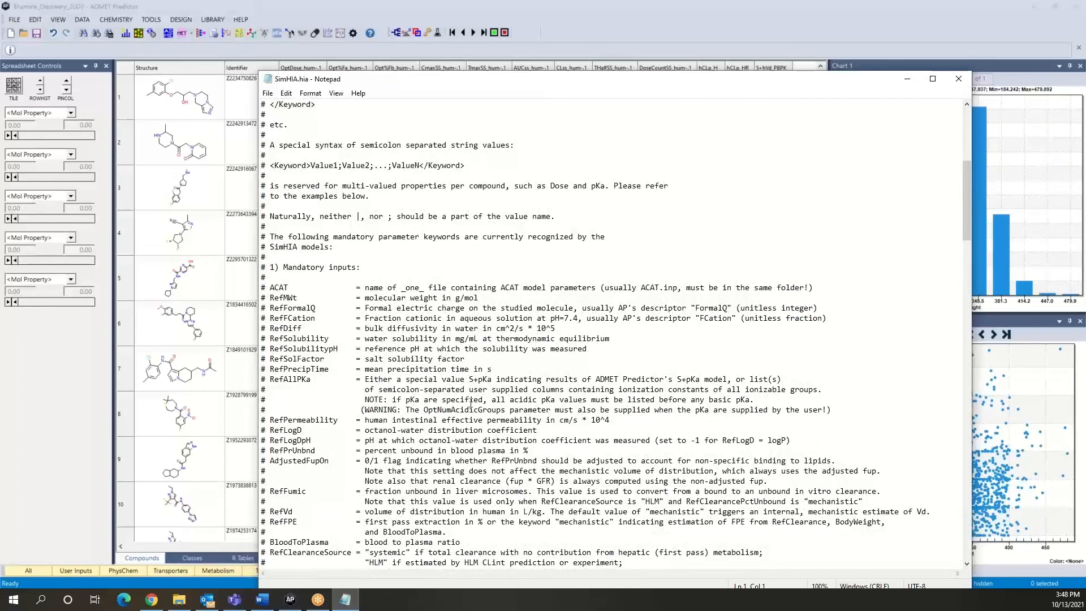
scroll(471, 403, "down", 6)
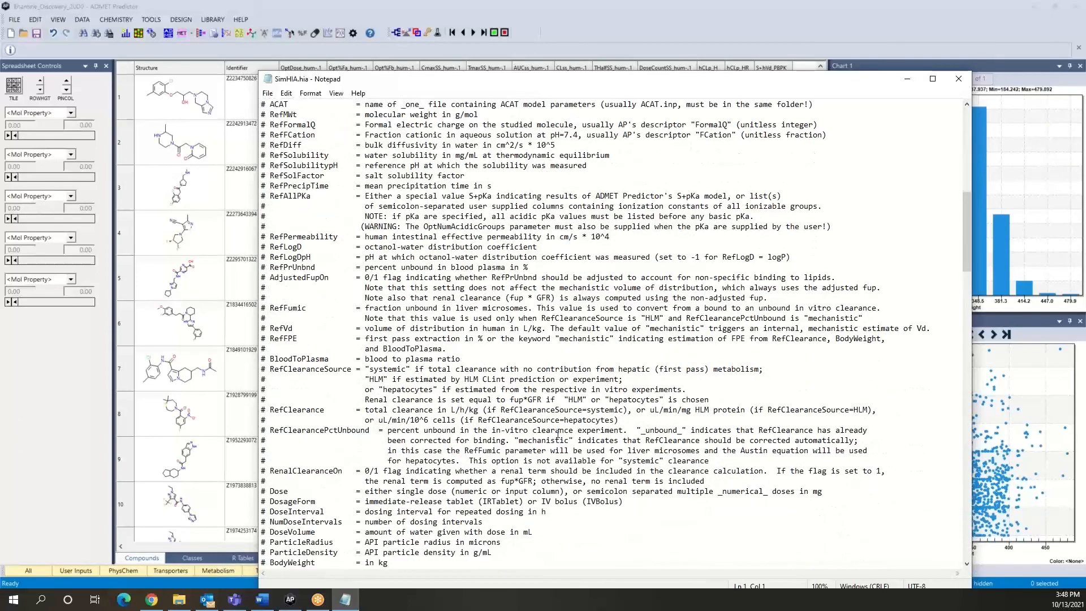
scroll(558, 434, "down", 6)
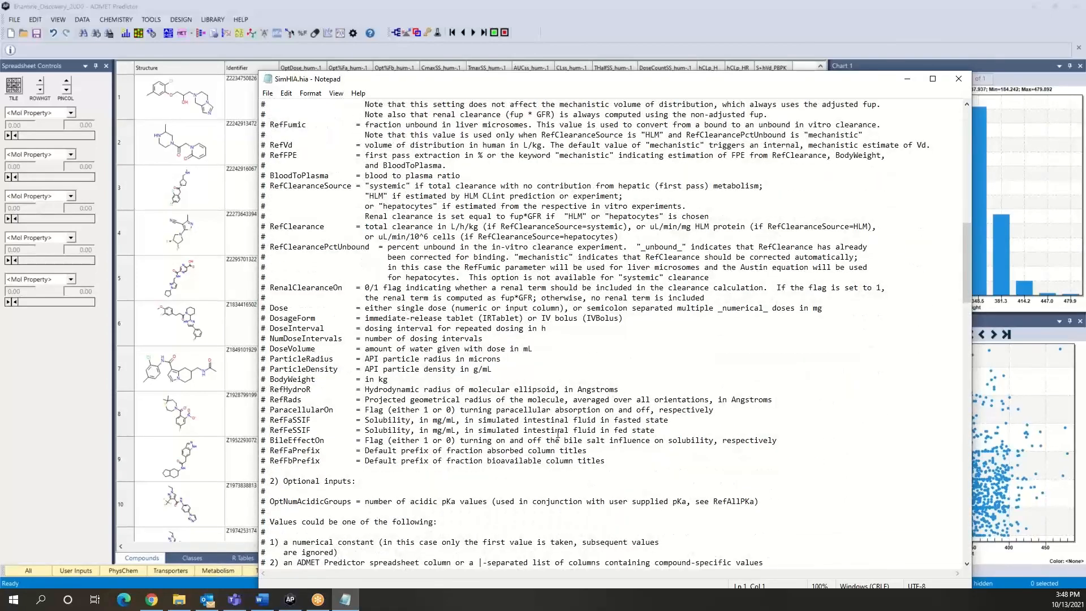
scroll(558, 433, "down", 1)
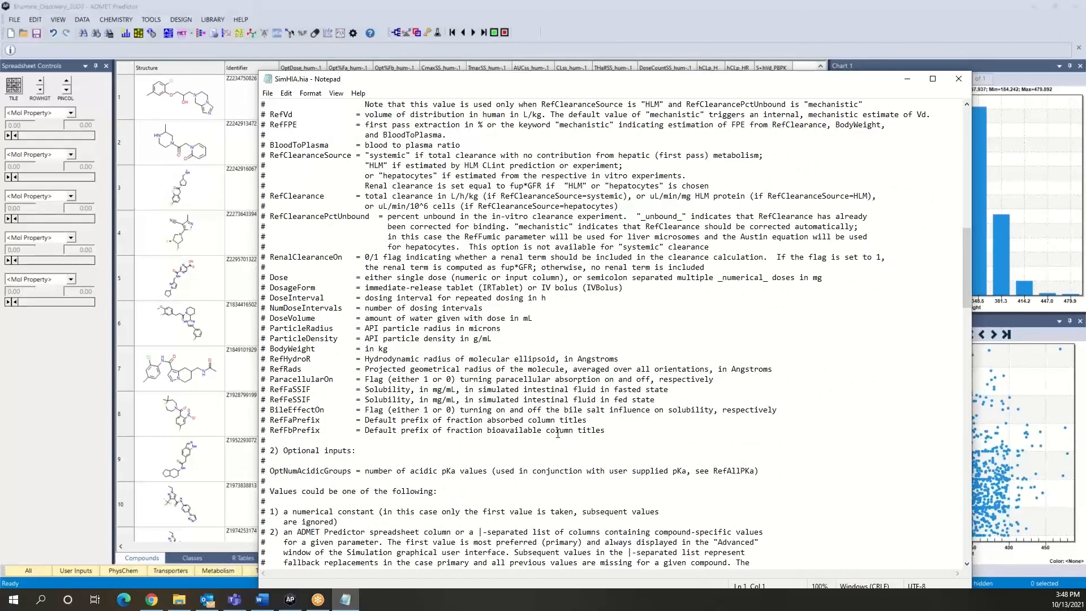
scroll(521, 413, "down", 5)
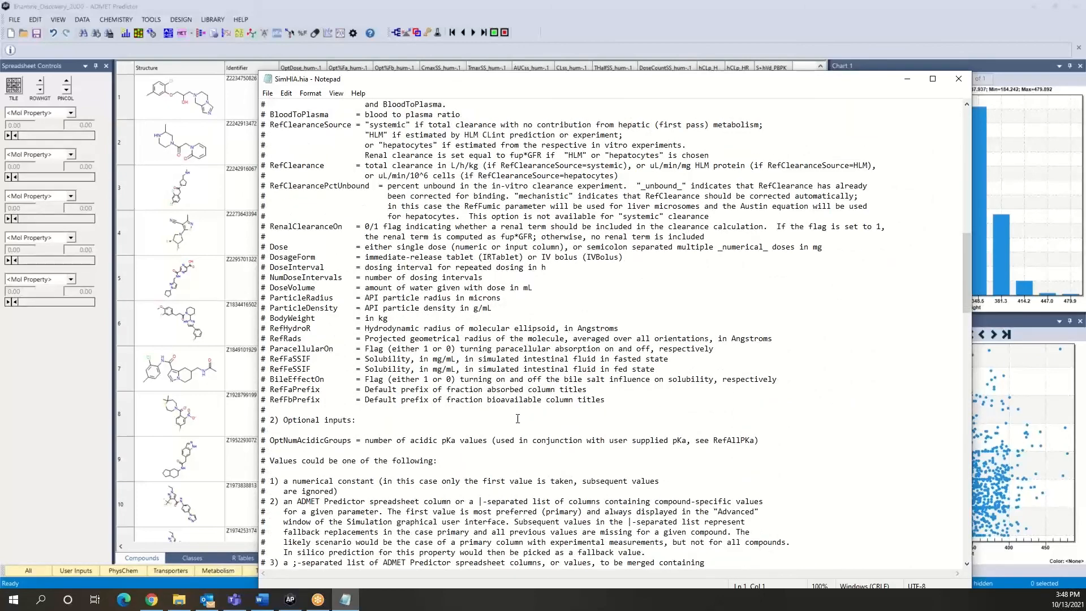
scroll(517, 418, "down", 13)
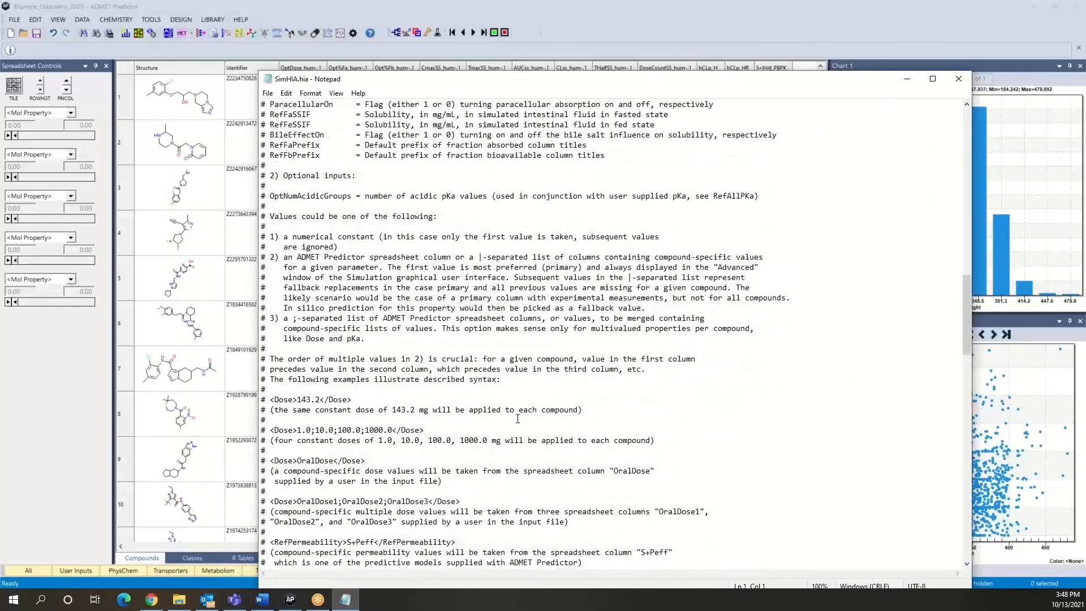
- Review the tagged default parameter mappings in SimHIA.hia, from the ACAT file reference to the dosing settings, and close the file
scroll(520, 442, "down", 18)
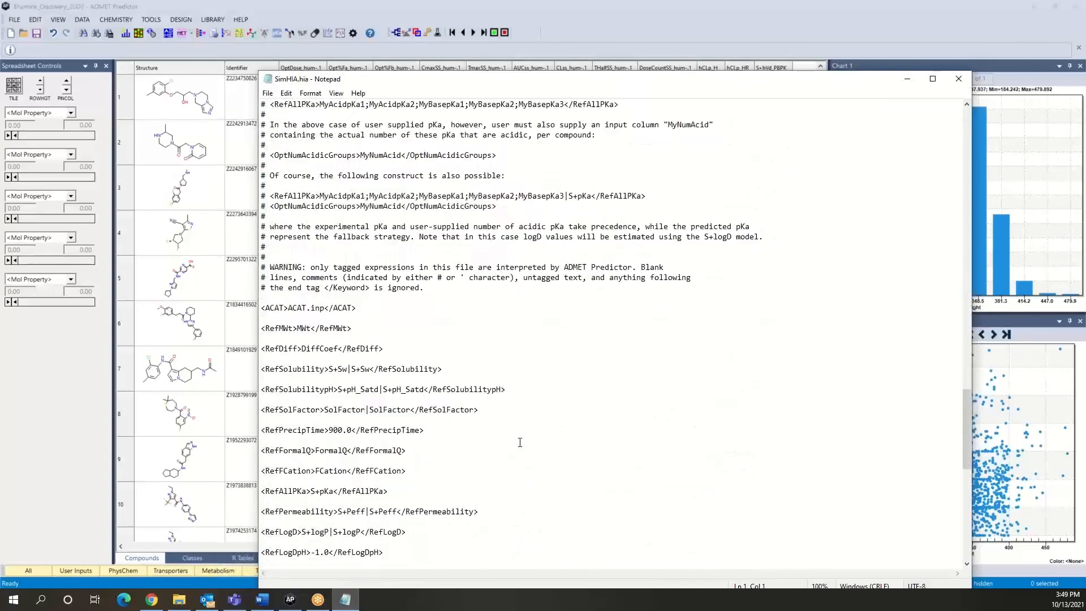
scroll(520, 442, "down", 6)
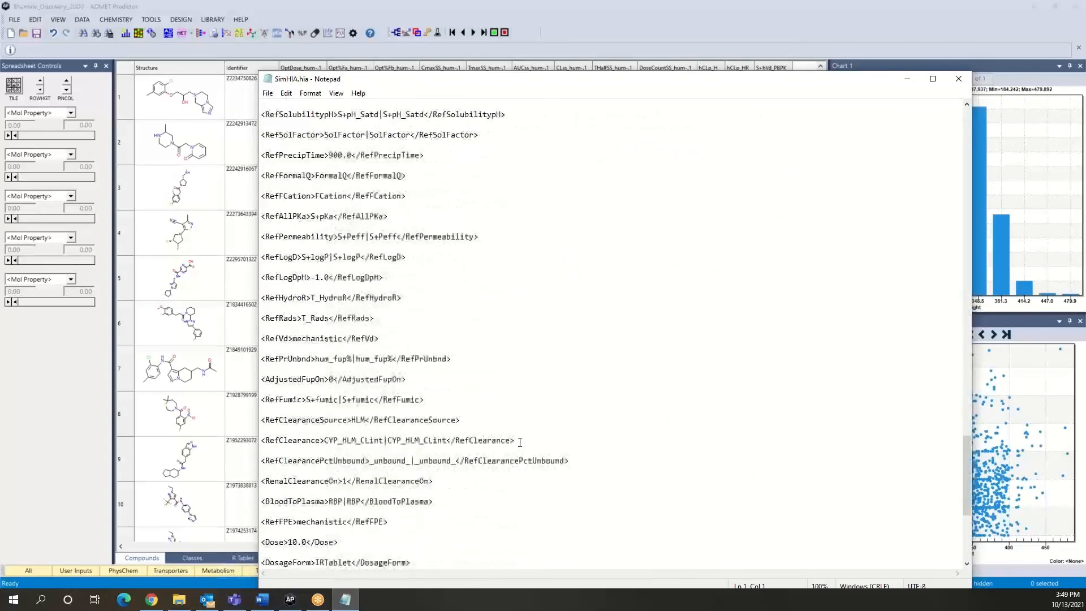
scroll(520, 442, "down", 1)
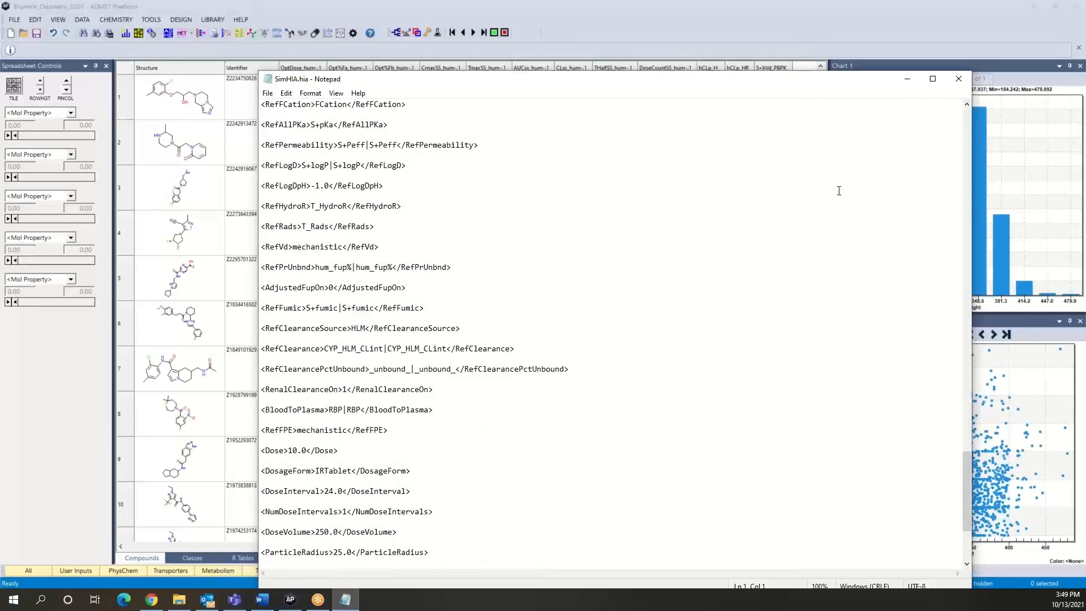
left_click(959, 79)
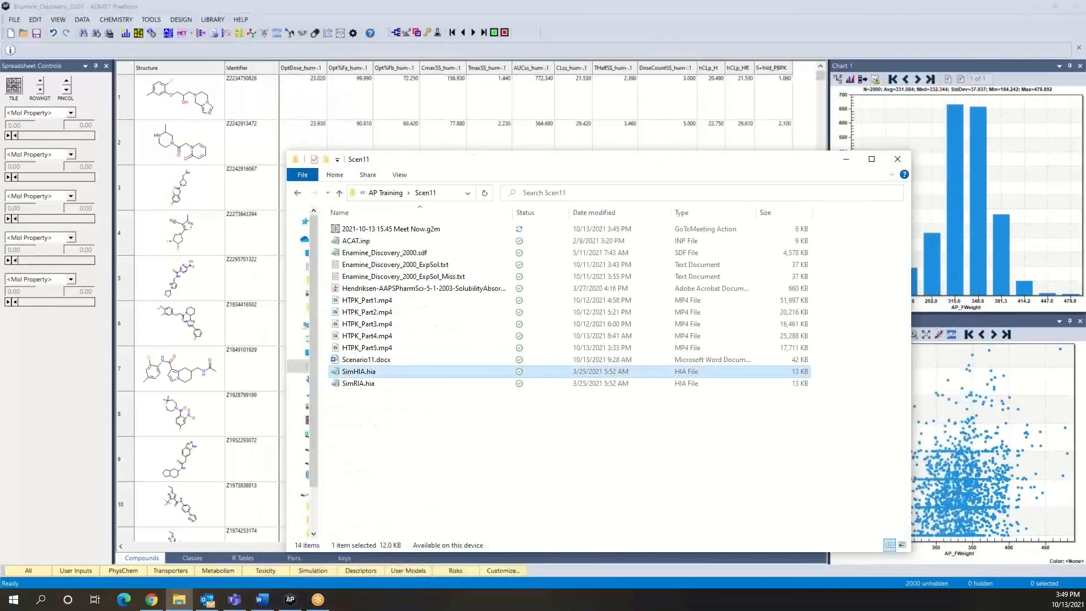